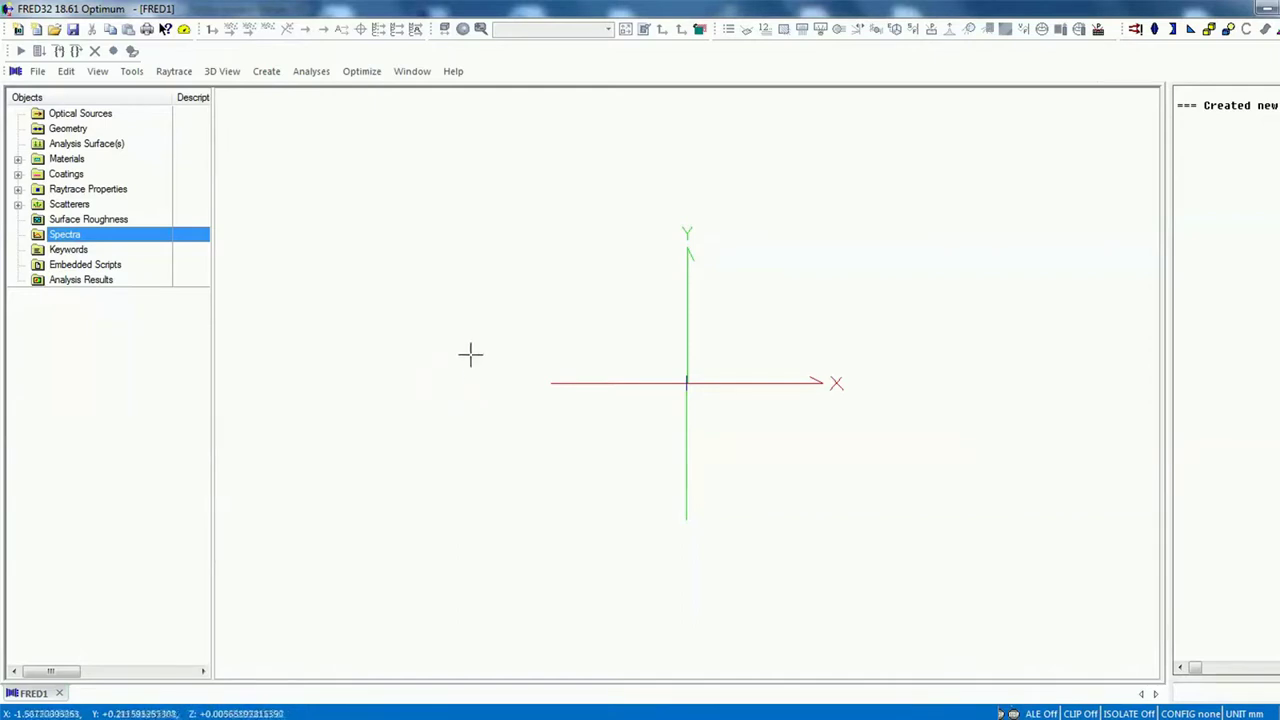
# - Create a new Sampled spectrum under Spectra and launch Digitize Curve from its wavelength table
pyautogui.rightClick(62, 238)
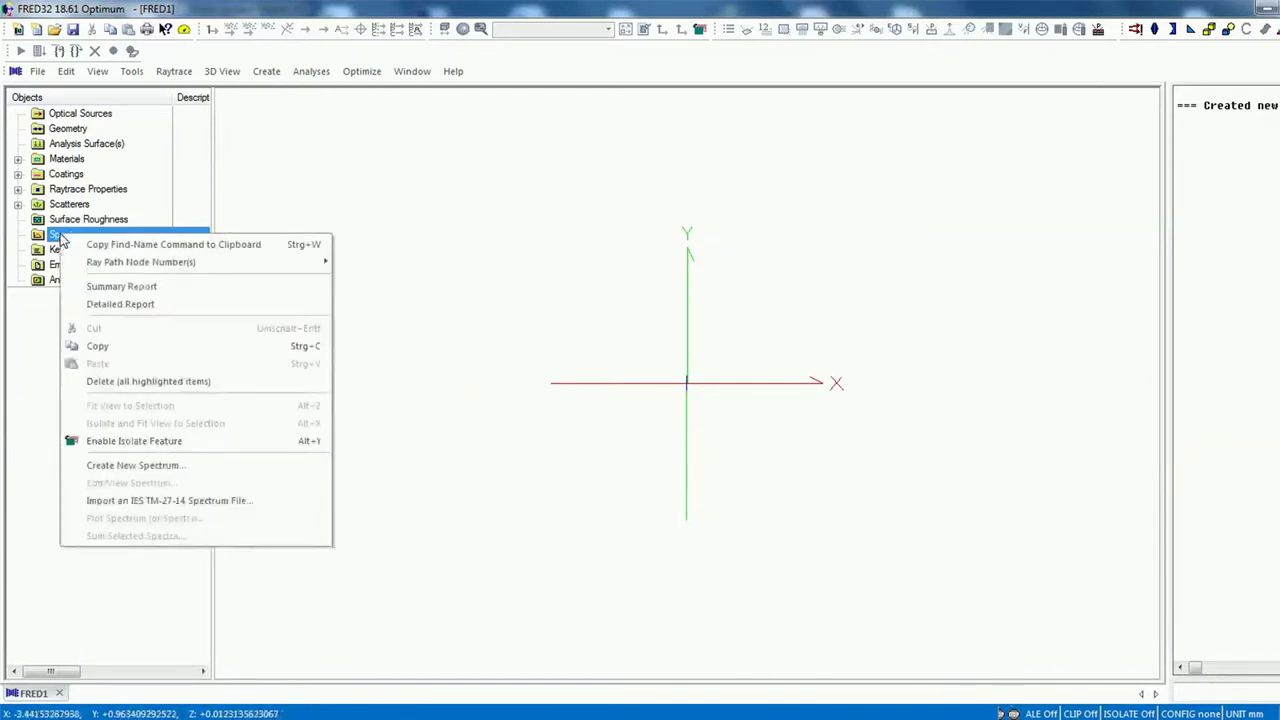
pyautogui.click(145, 466)
pyautogui.click(441, 173)
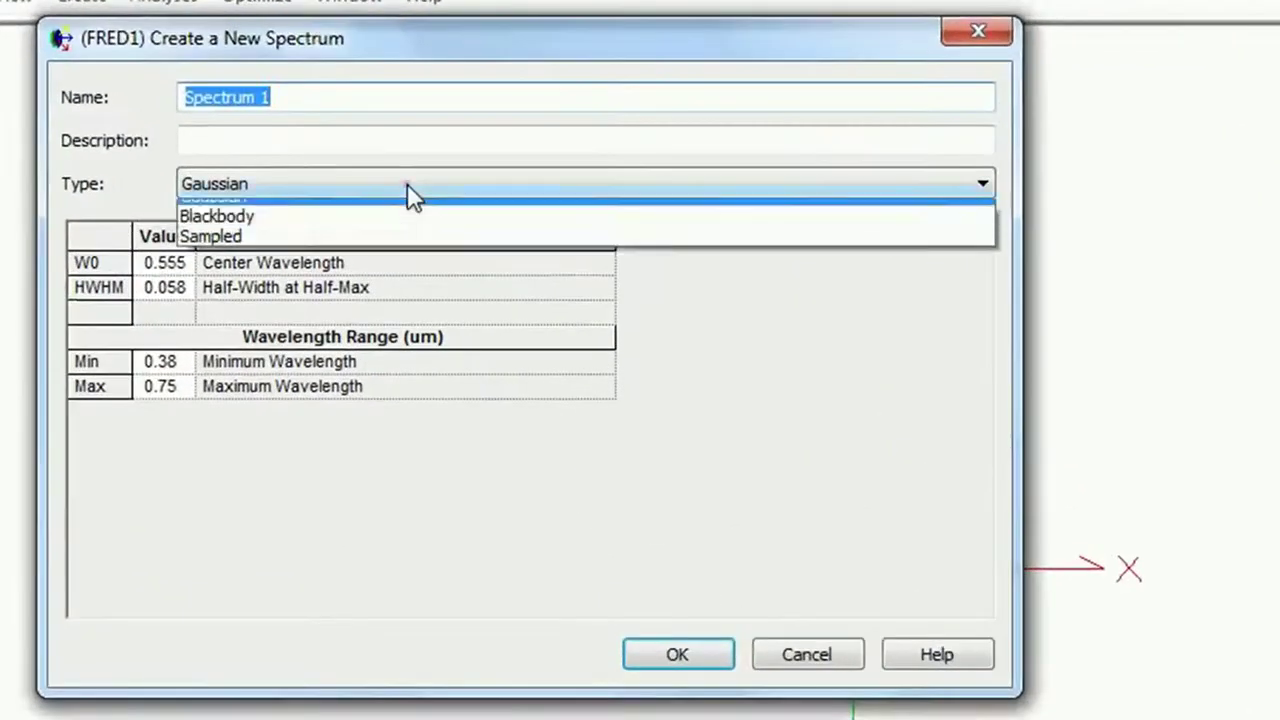
pyautogui.click(299, 251)
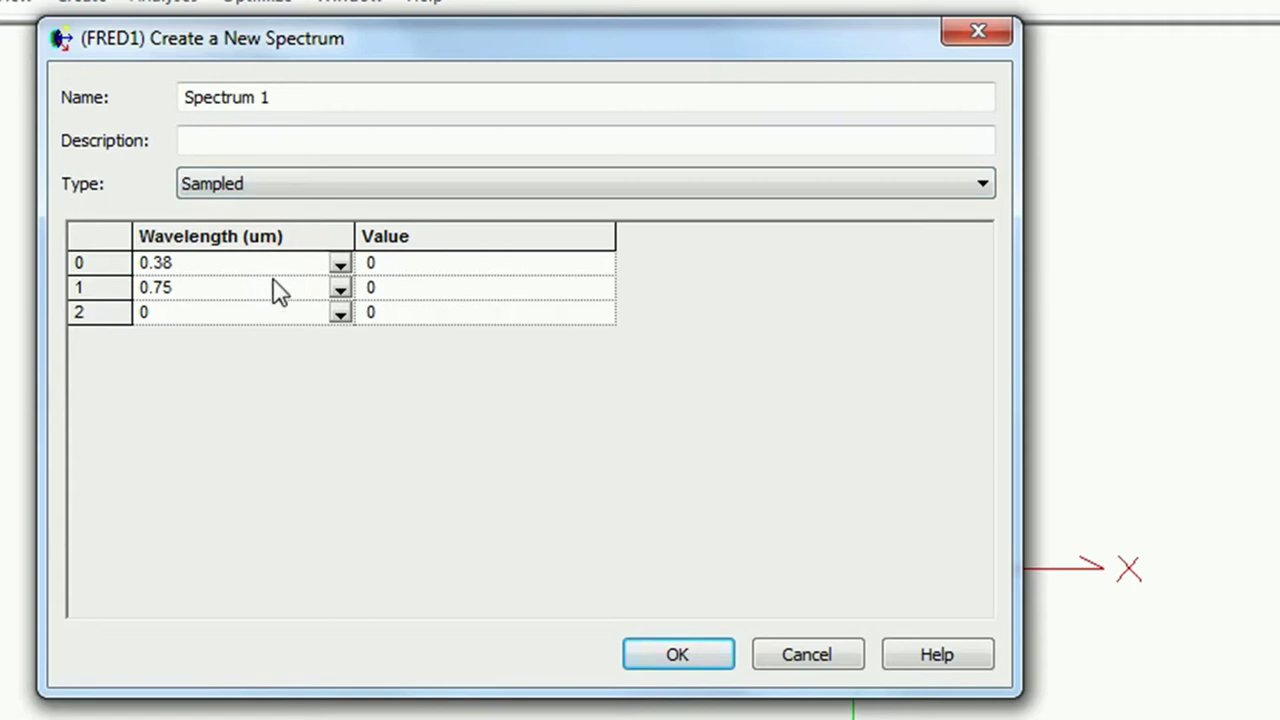
pyautogui.rightClick(274, 298)
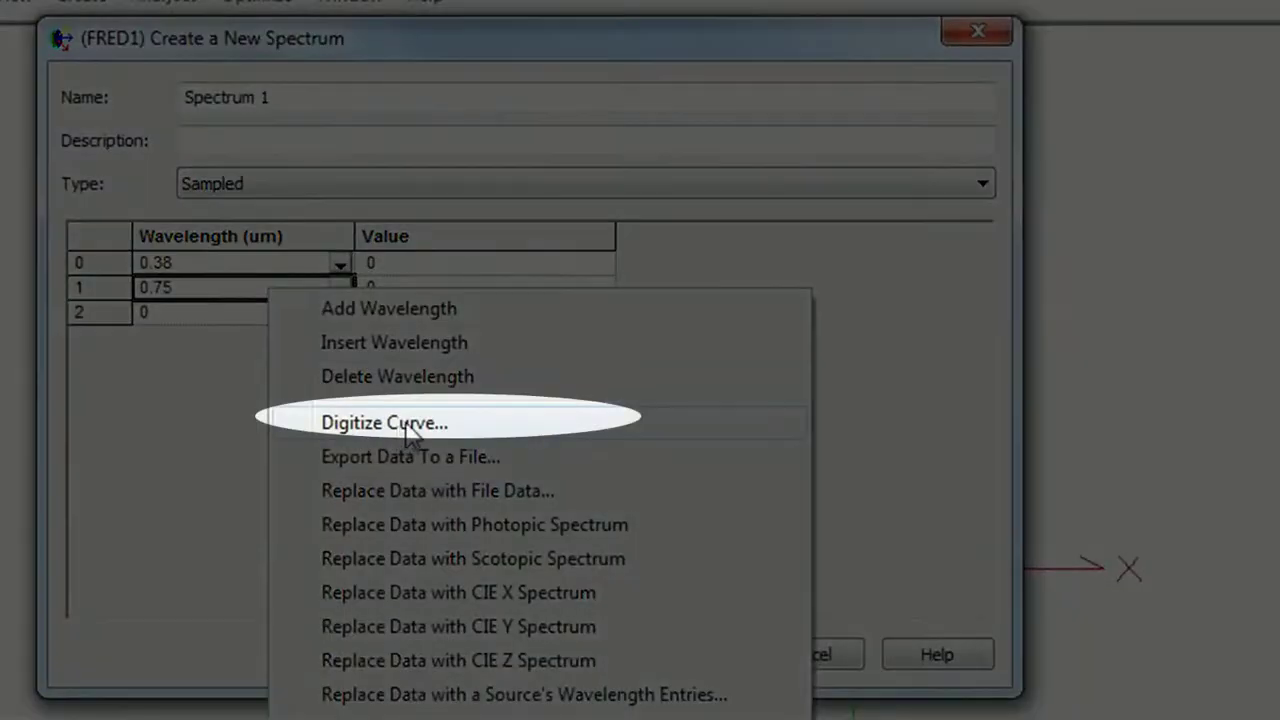
pyautogui.click(412, 425)
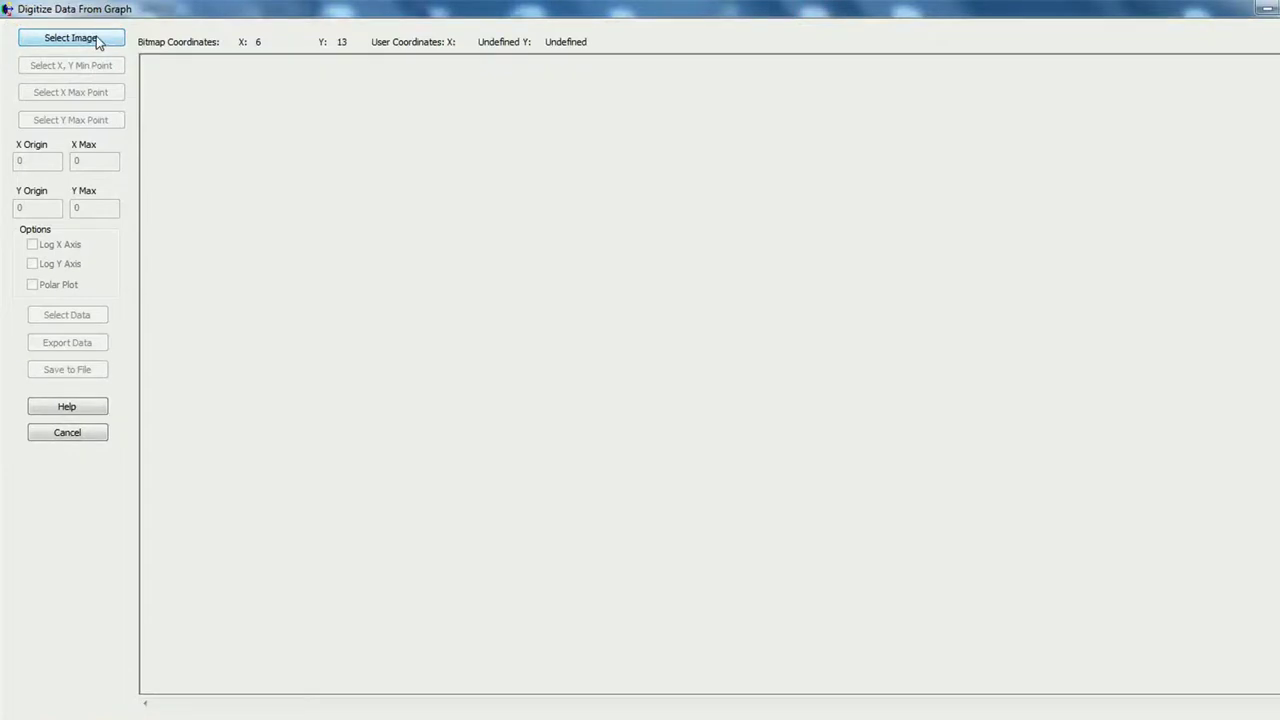
# - Load the radiometric spectra graph and mark its origin at 300 nm as X 0.3
pyautogui.click(98, 40)
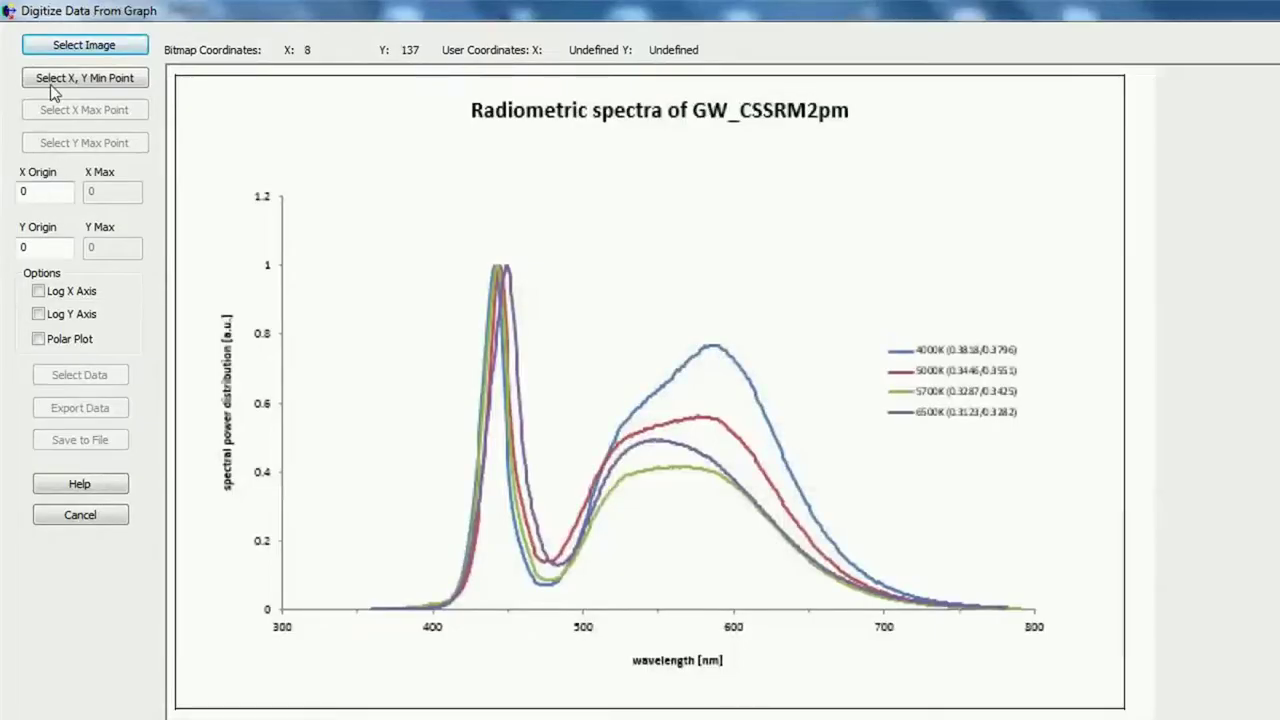
pyautogui.click(55, 80)
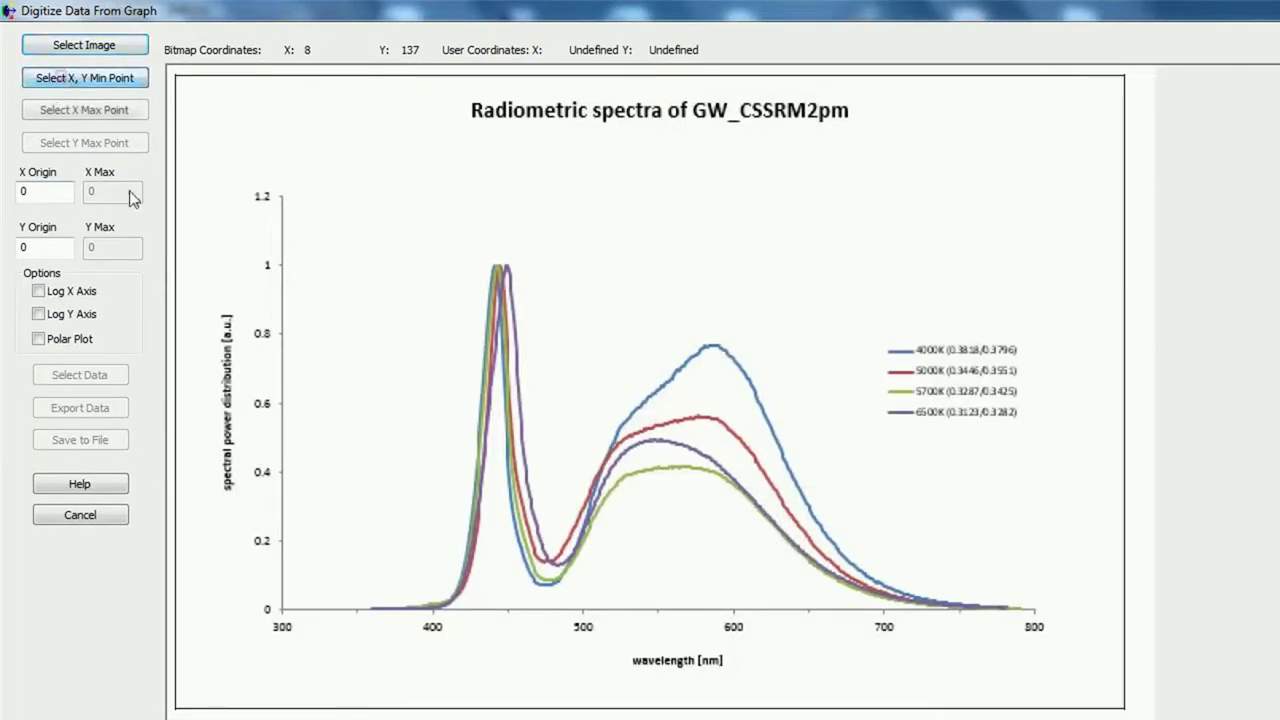
pyautogui.click(282, 607)
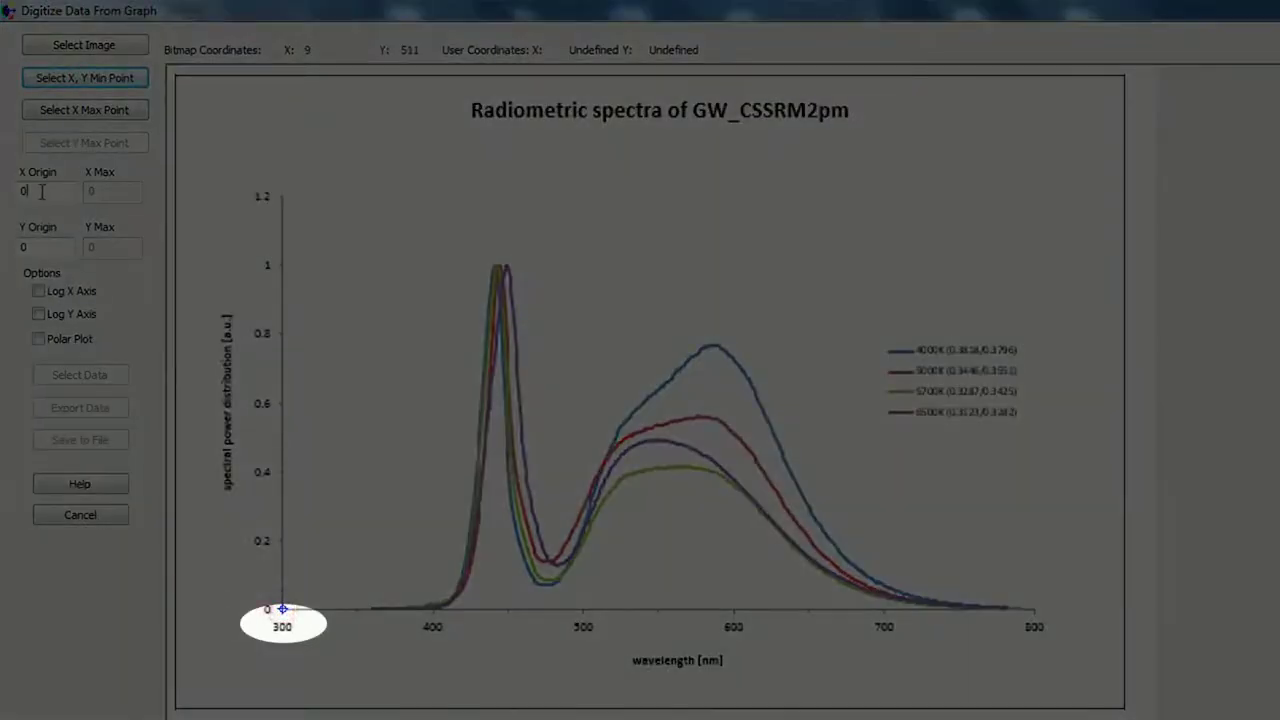
pyautogui.click(41, 192)
pyautogui.write('.3')
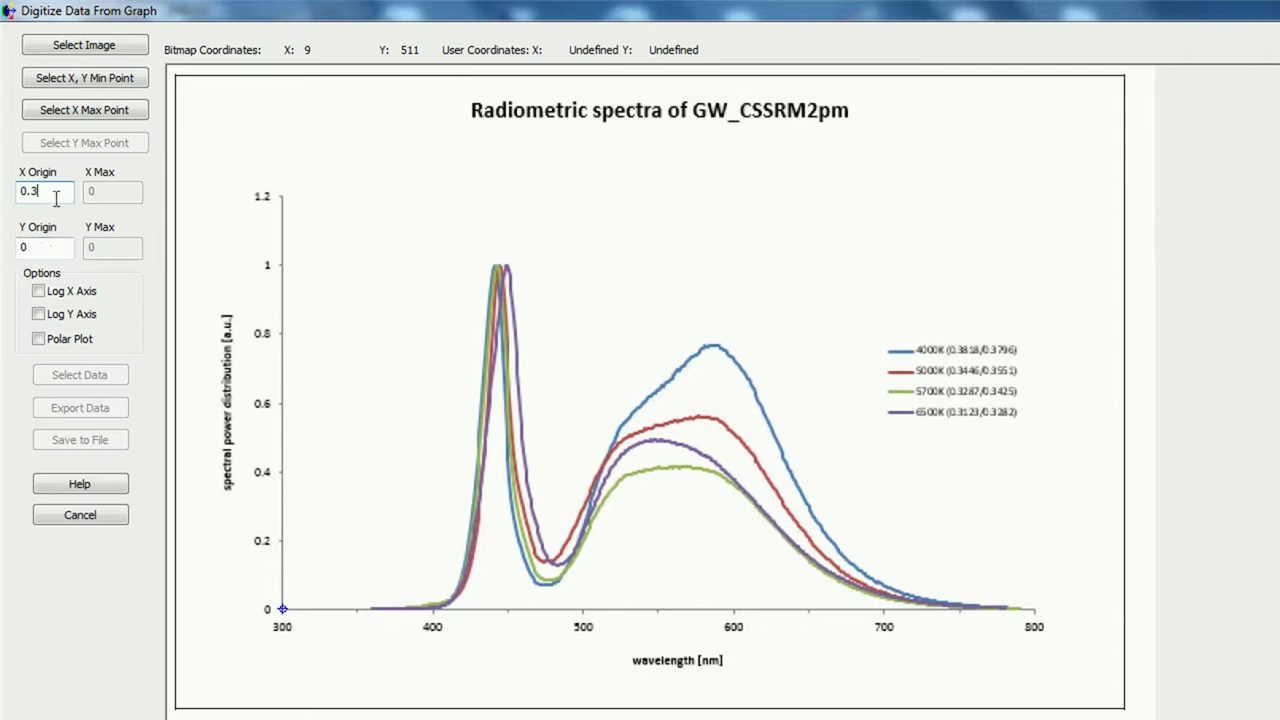
# - Calibrate the axis maxima: X Max 0.8 at 800 nm and Y Max 1.2
pyautogui.click(92, 118)
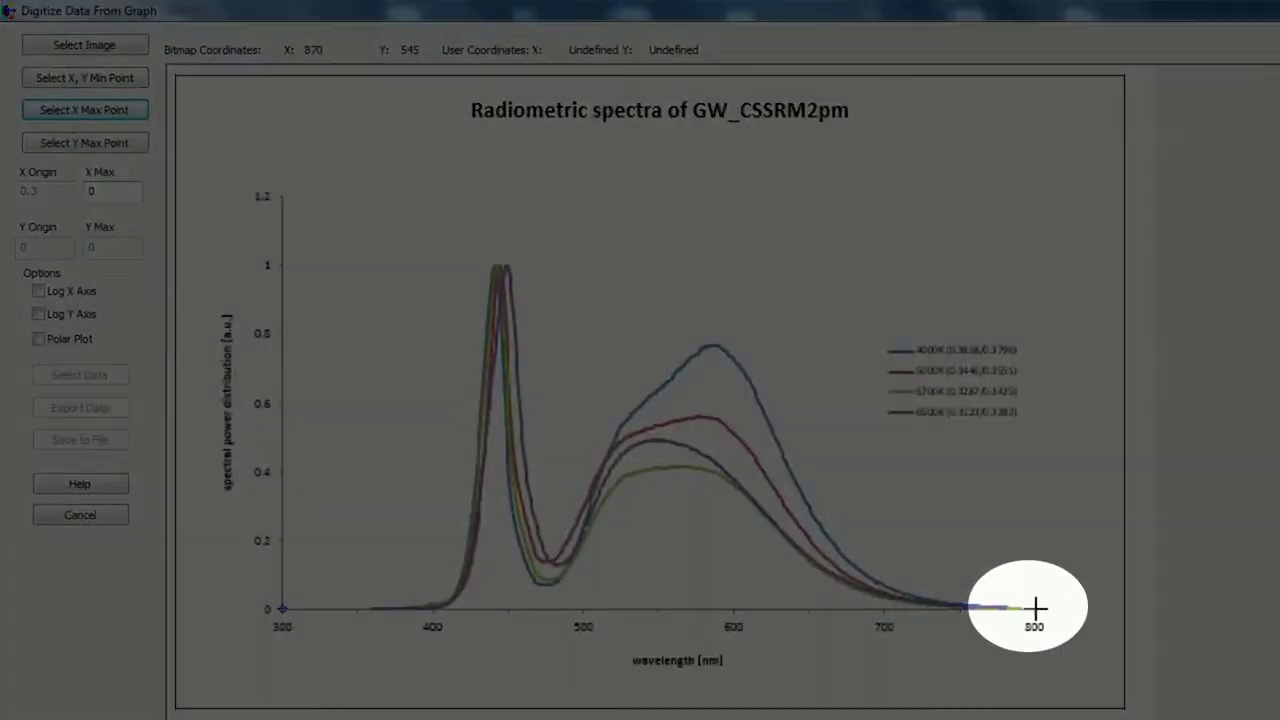
pyautogui.click(1035, 607)
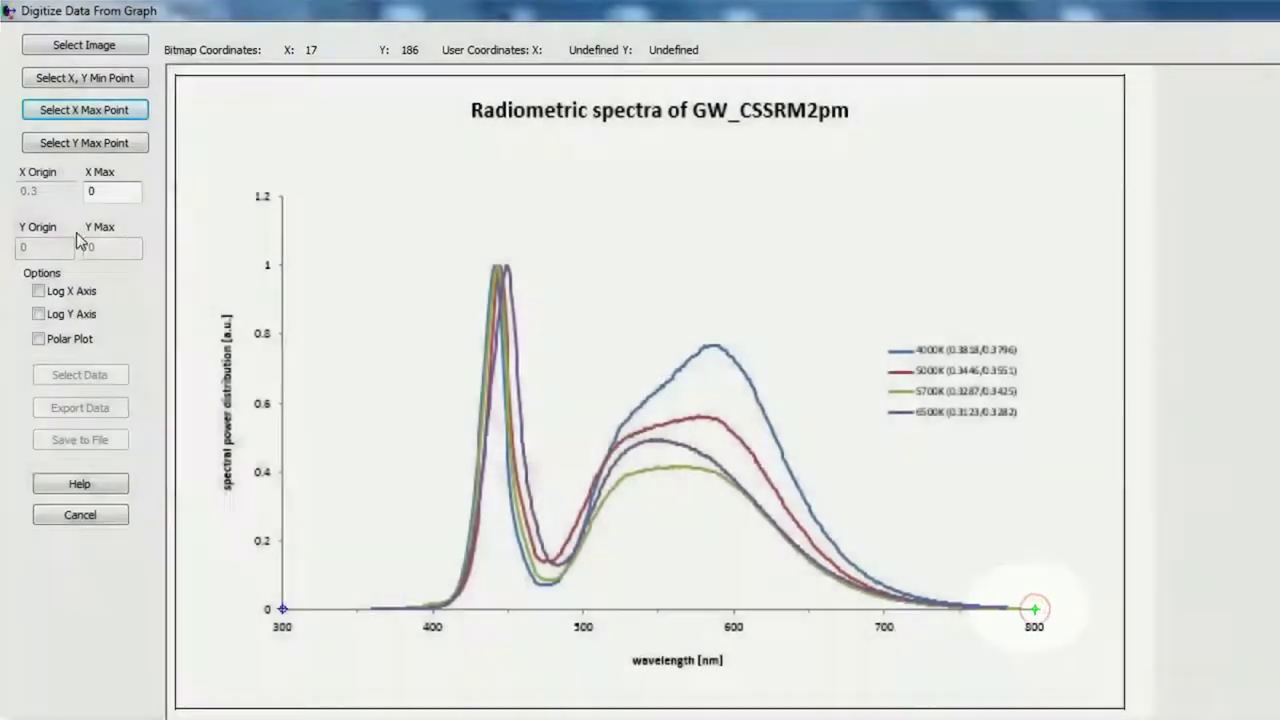
pyautogui.click(117, 191)
pyautogui.write('.')
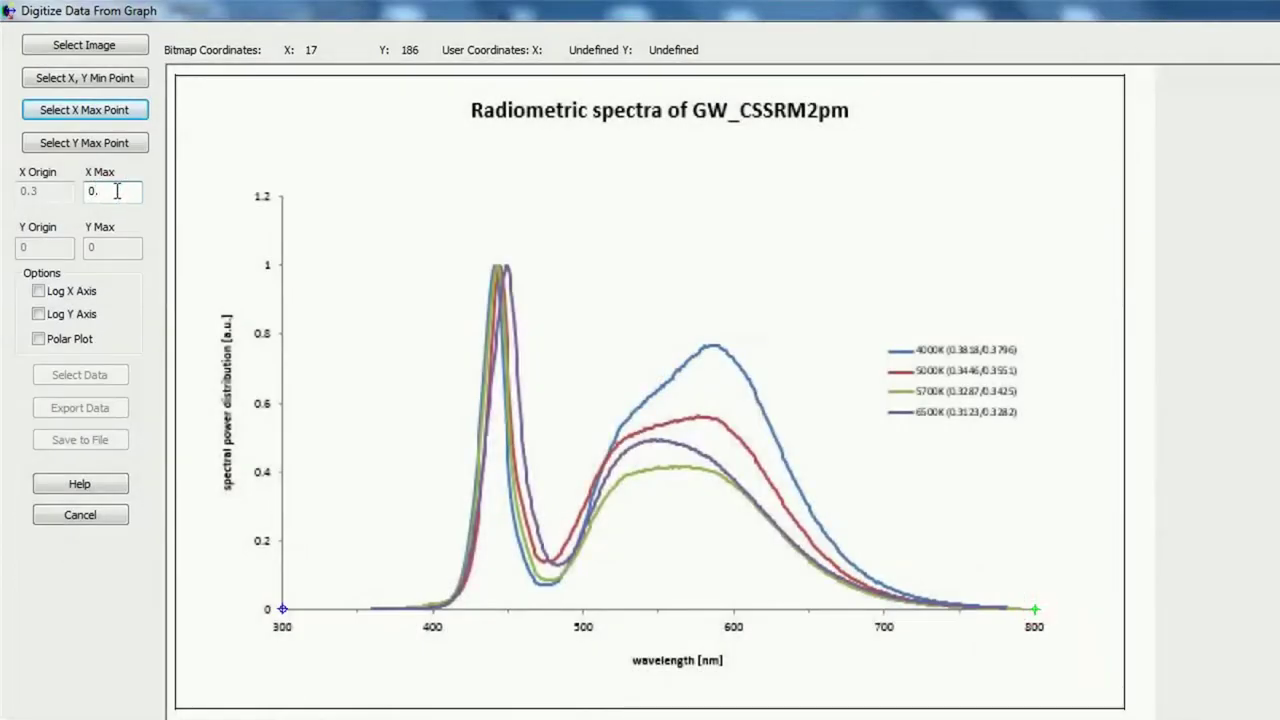
pyautogui.write('8')
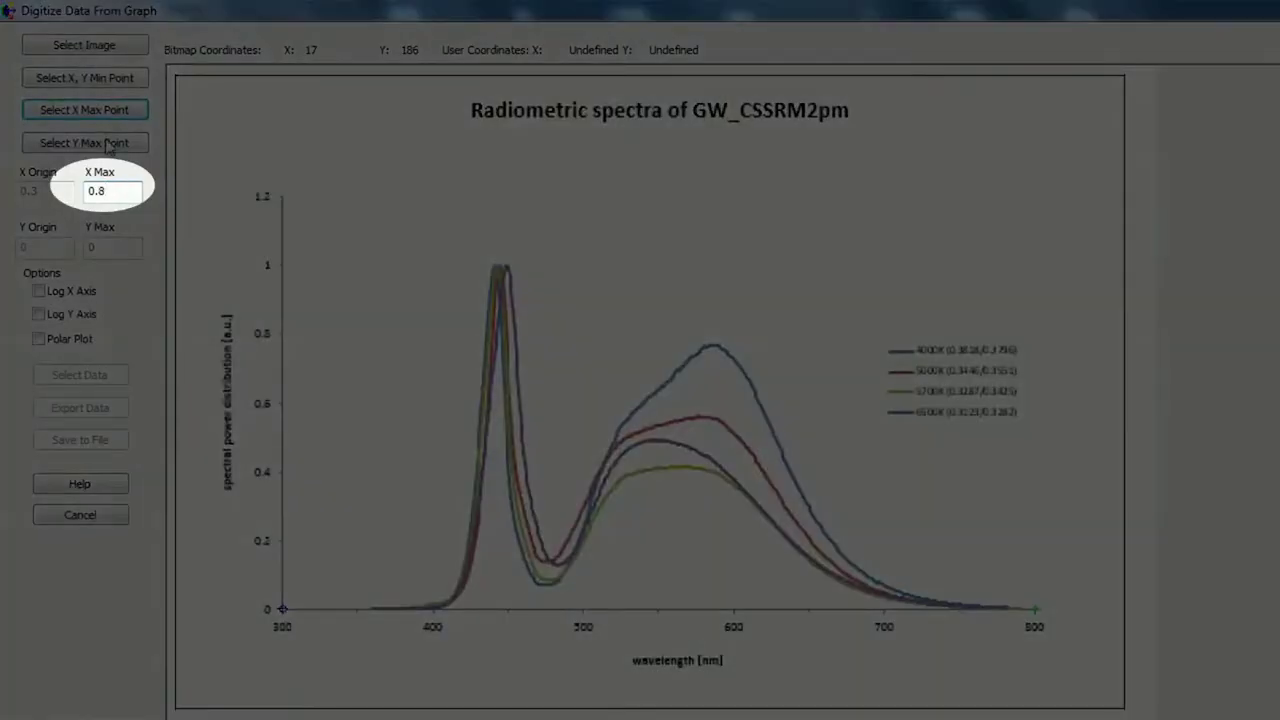
pyautogui.click(108, 145)
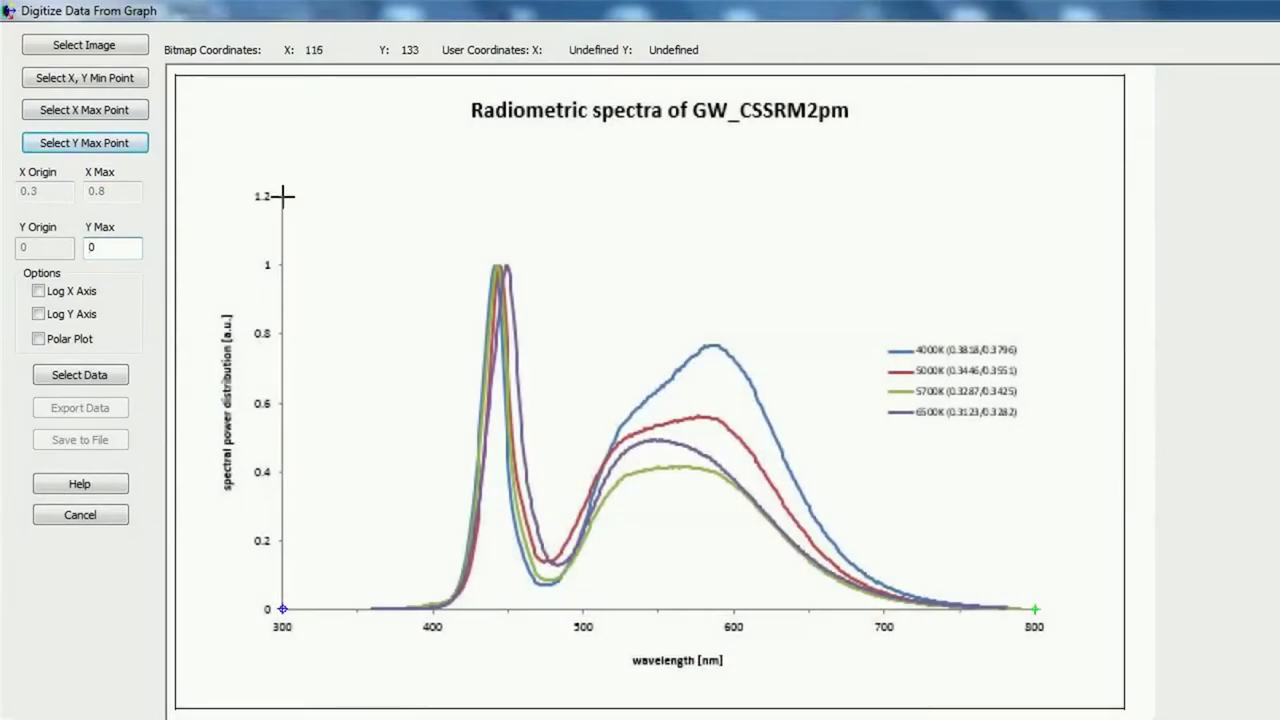
pyautogui.click(284, 199)
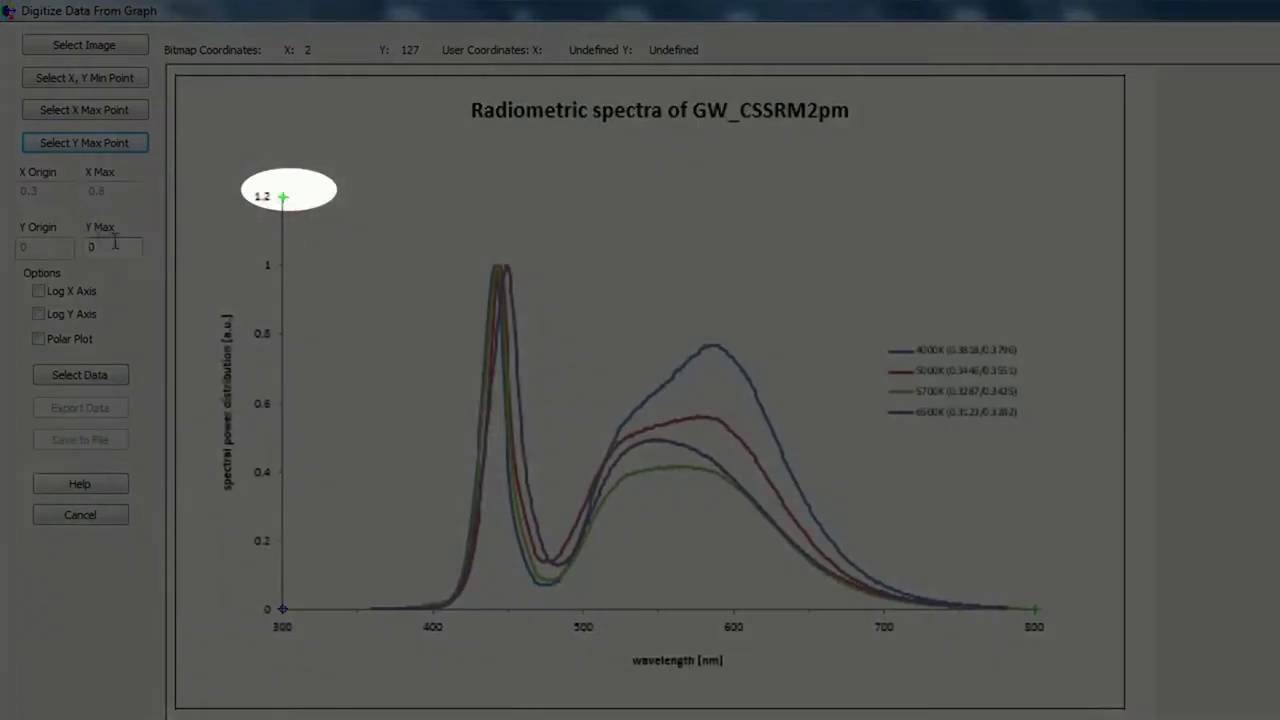
pyautogui.write('1.2')
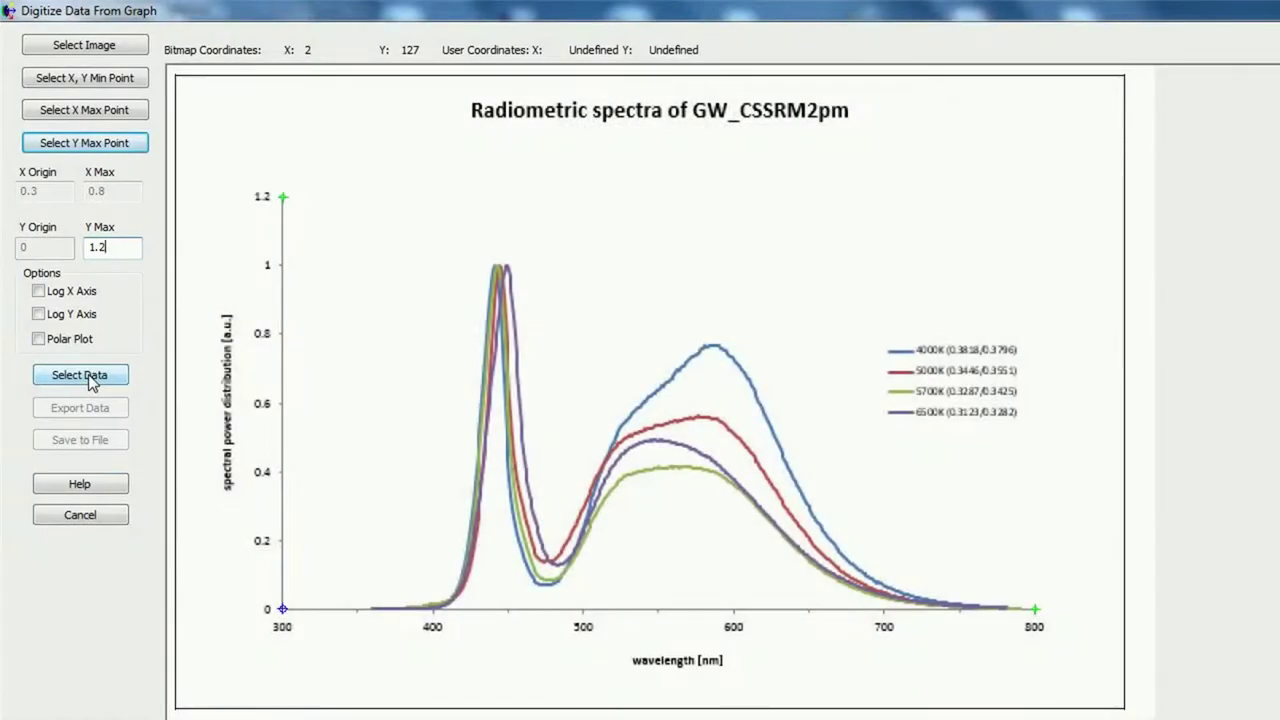
# - Digitize the 6500K curve's baseline and sharp blue peak down into the valley
pyautogui.click(86, 376)
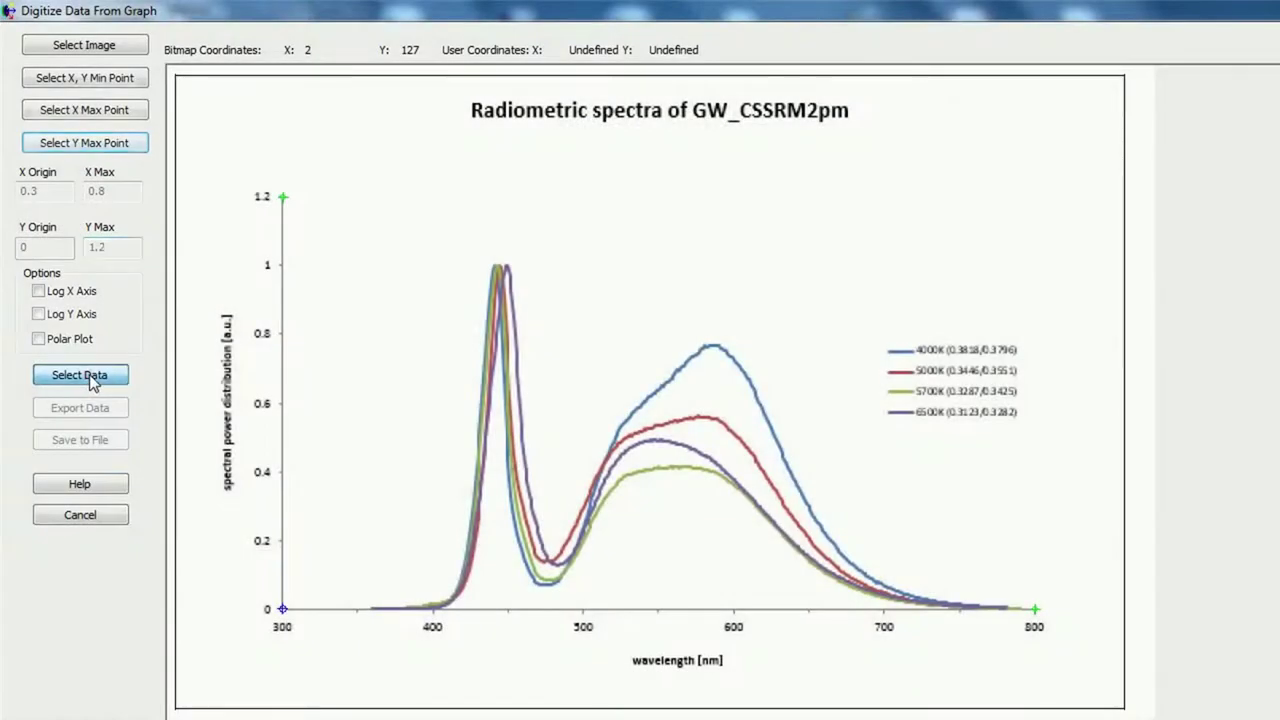
pyautogui.click(375, 607)
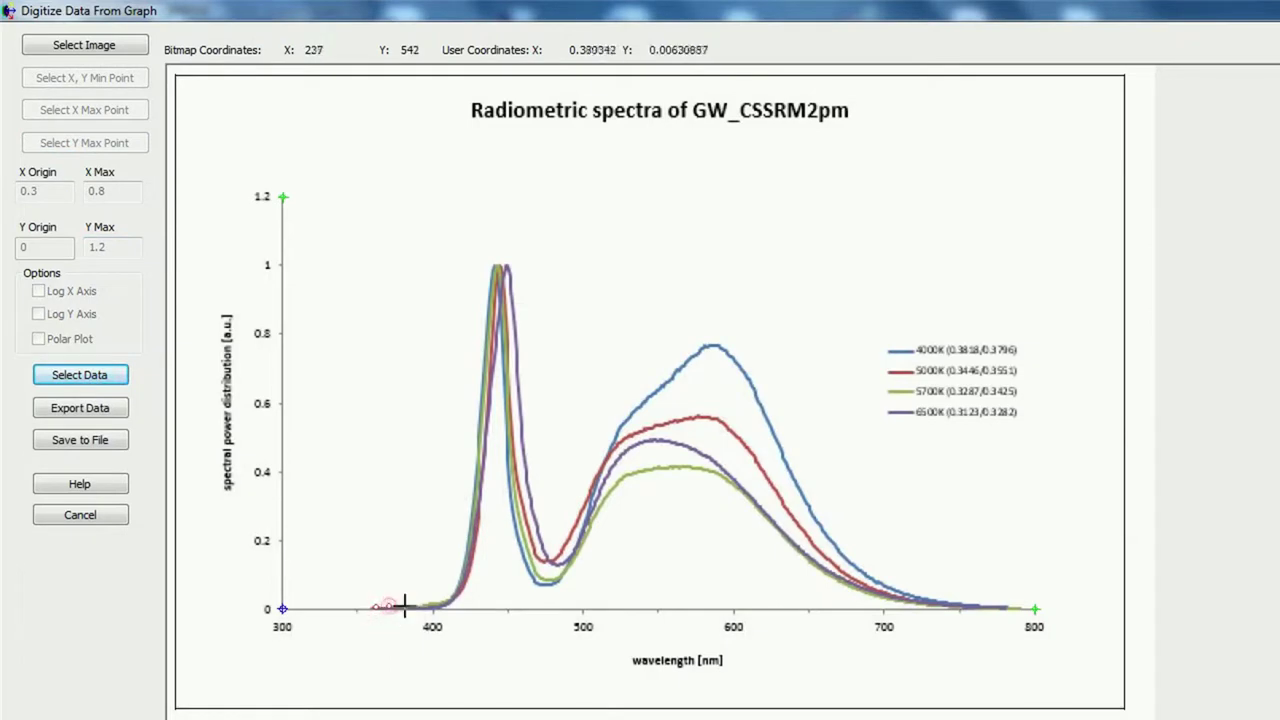
pyautogui.click(389, 606)
pyautogui.click(408, 606)
pyautogui.click(427, 605)
pyautogui.click(446, 601)
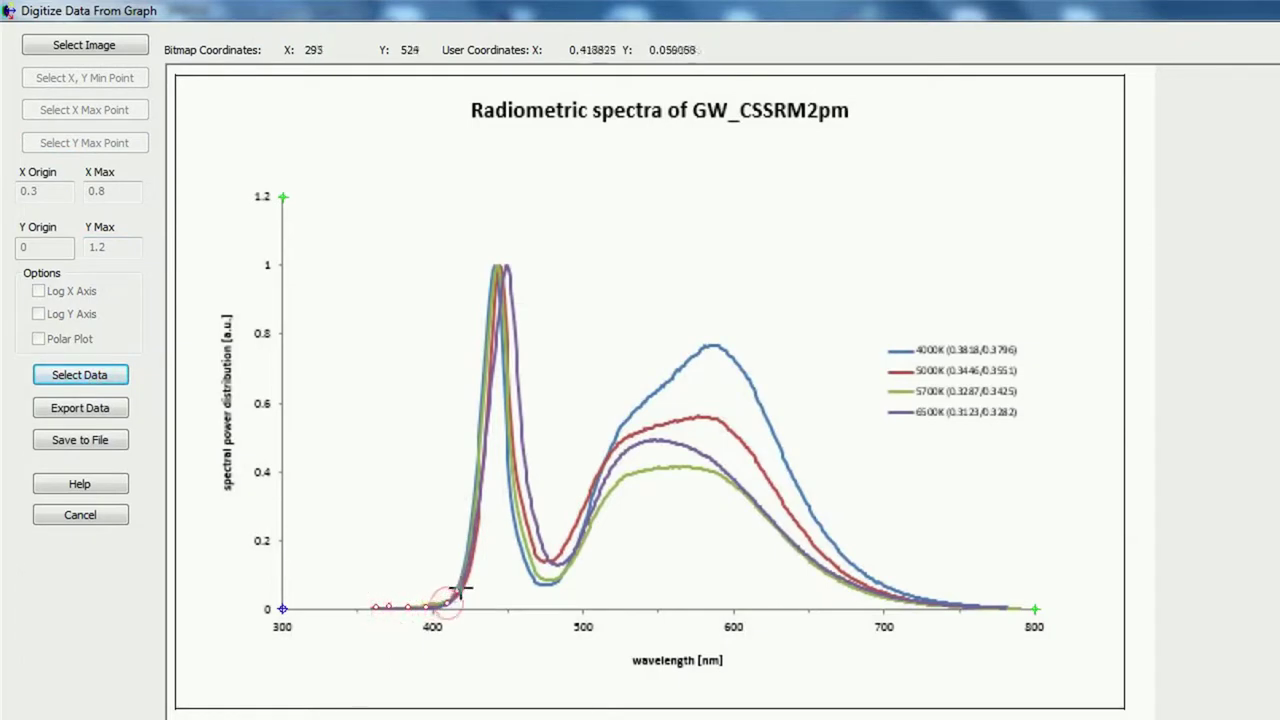
pyautogui.click(457, 591)
pyautogui.click(467, 581)
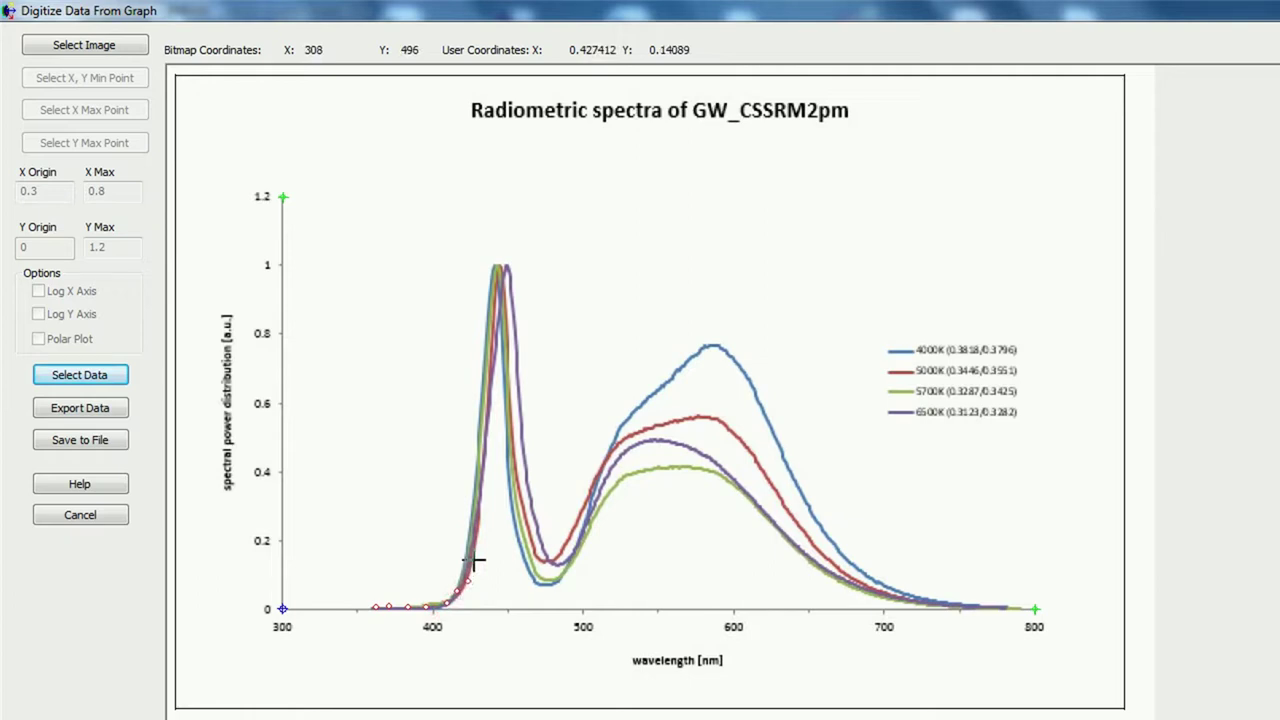
pyautogui.click(468, 566)
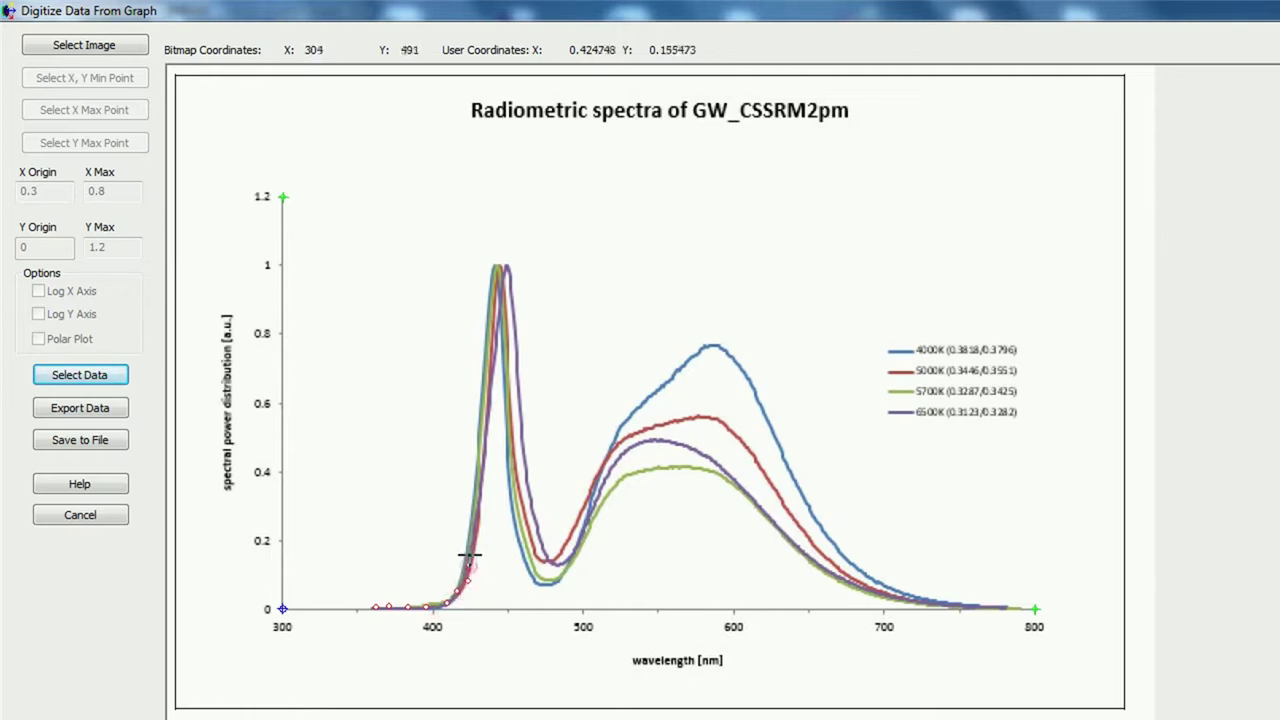
pyautogui.click(470, 552)
pyautogui.click(472, 538)
pyautogui.click(474, 525)
pyautogui.click(476, 512)
pyautogui.click(478, 498)
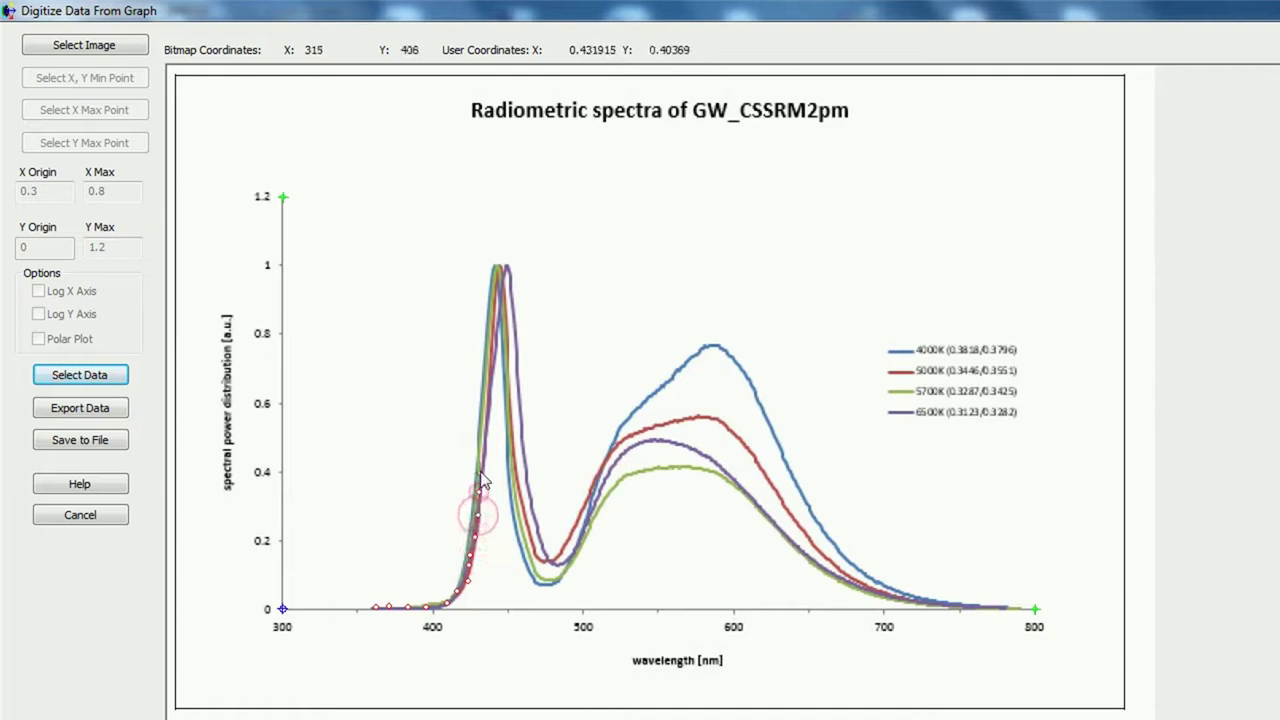
pyautogui.click(481, 484)
pyautogui.click(483, 468)
pyautogui.click(485, 452)
pyautogui.click(487, 432)
pyautogui.click(490, 410)
pyautogui.click(489, 388)
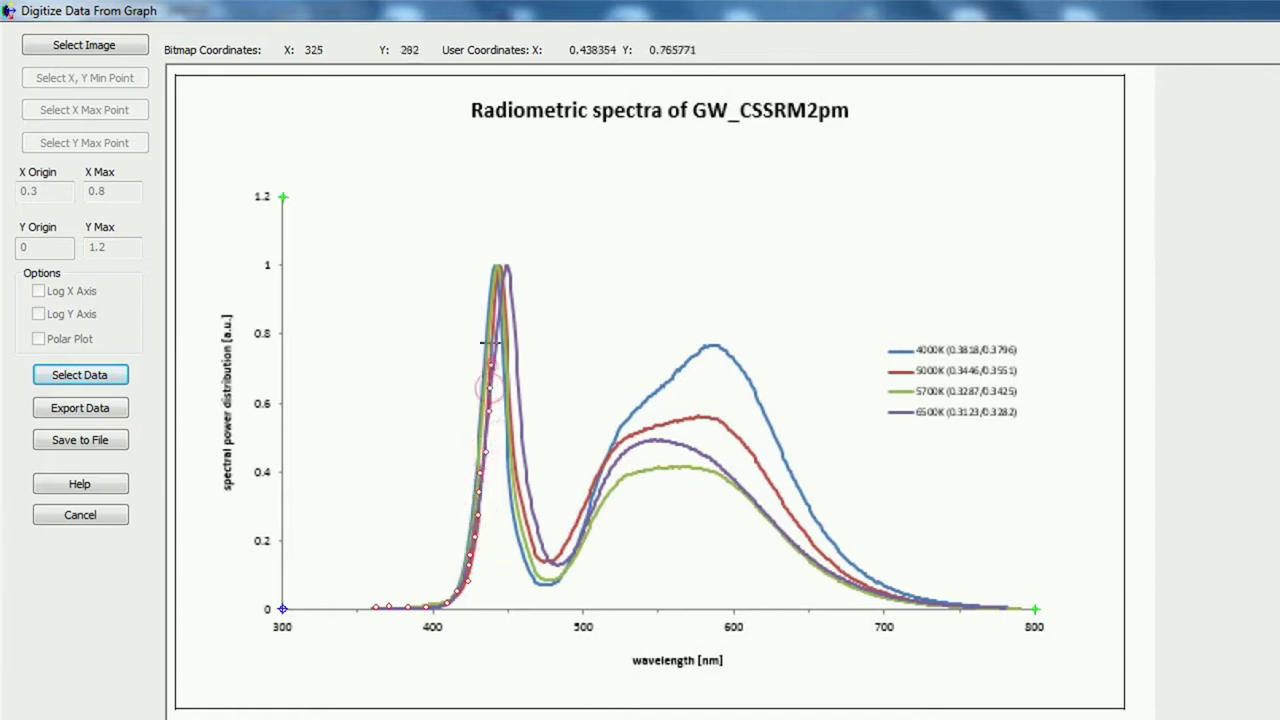
pyautogui.click(491, 366)
pyautogui.click(493, 345)
pyautogui.click(497, 302)
pyautogui.click(504, 280)
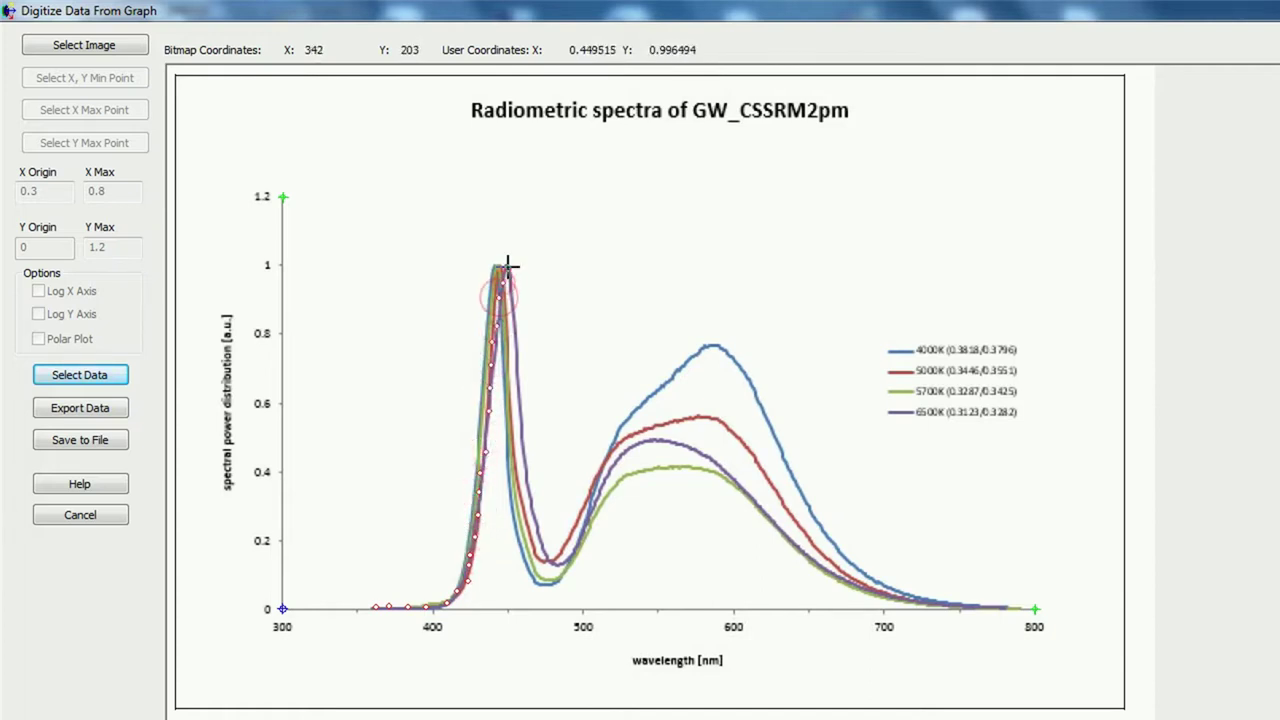
pyautogui.click(510, 270)
pyautogui.click(512, 298)
pyautogui.click(511, 319)
pyautogui.click(511, 341)
pyautogui.click(513, 362)
pyautogui.click(516, 395)
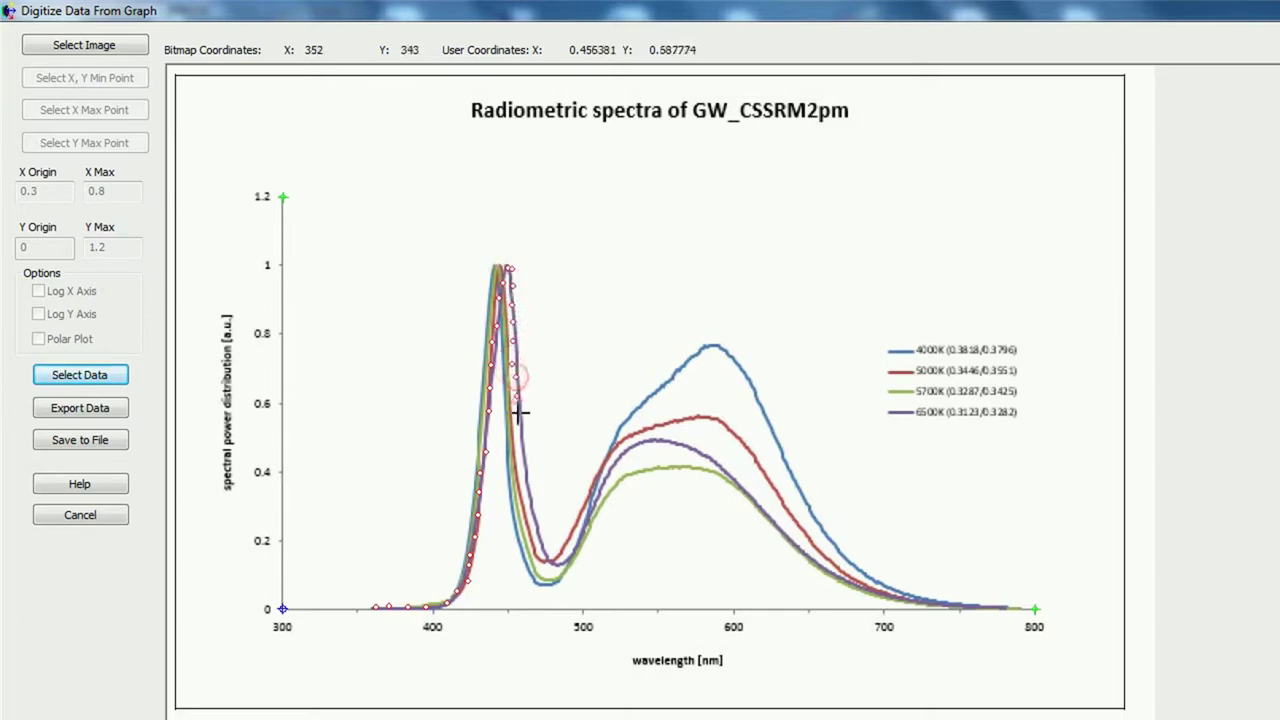
pyautogui.click(518, 418)
pyautogui.click(521, 436)
pyautogui.click(524, 463)
pyautogui.click(527, 483)
pyautogui.click(531, 500)
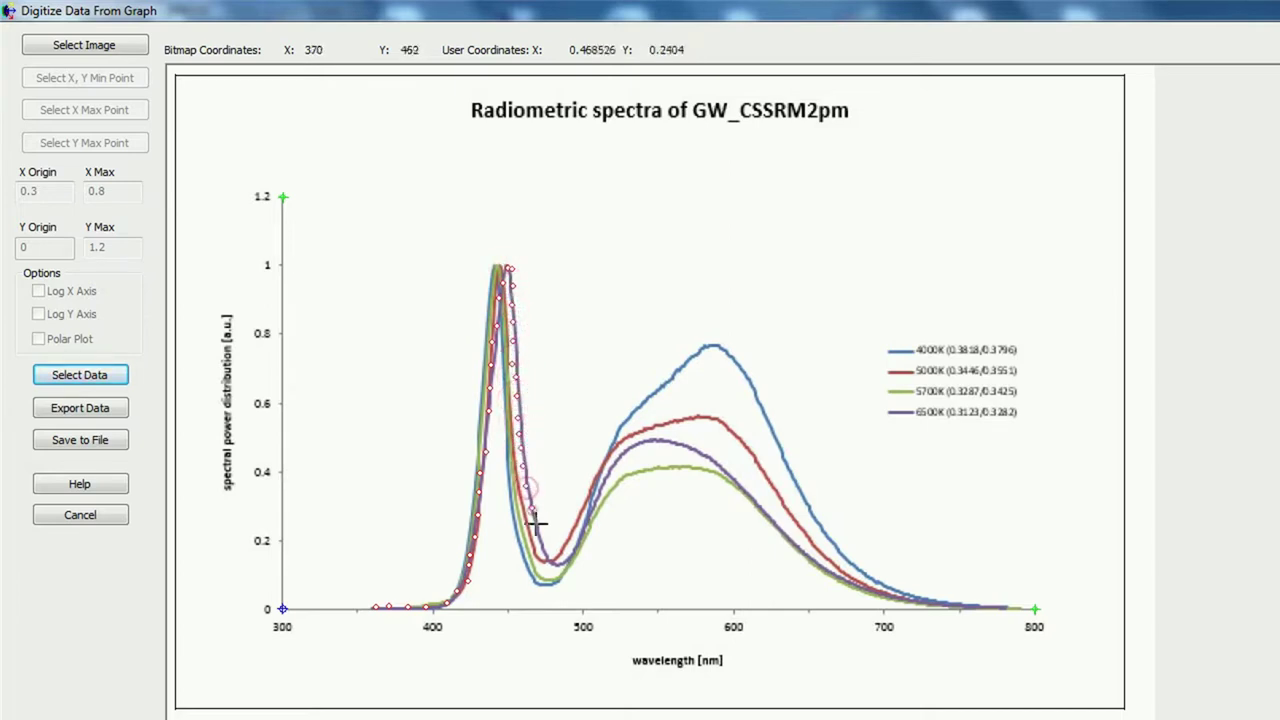
pyautogui.click(535, 515)
pyautogui.click(540, 529)
pyautogui.click(547, 548)
# - Digitize the 6500K curve from the 480 nm valley over its broad hump to about 780 nm
pyautogui.click(556, 565)
pyautogui.click(567, 554)
pyautogui.click(577, 541)
pyautogui.click(583, 527)
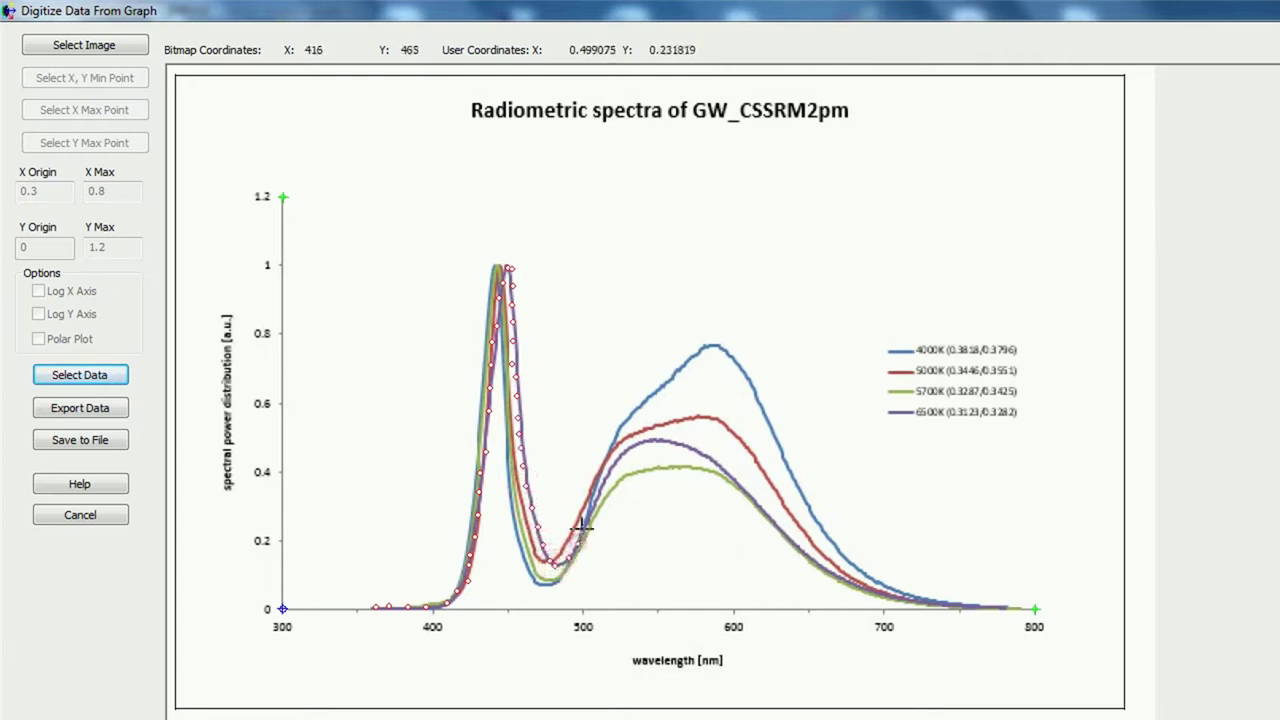
pyautogui.click(588, 514)
pyautogui.click(596, 503)
pyautogui.click(603, 494)
pyautogui.click(611, 481)
pyautogui.click(617, 469)
pyautogui.click(623, 461)
pyautogui.click(630, 453)
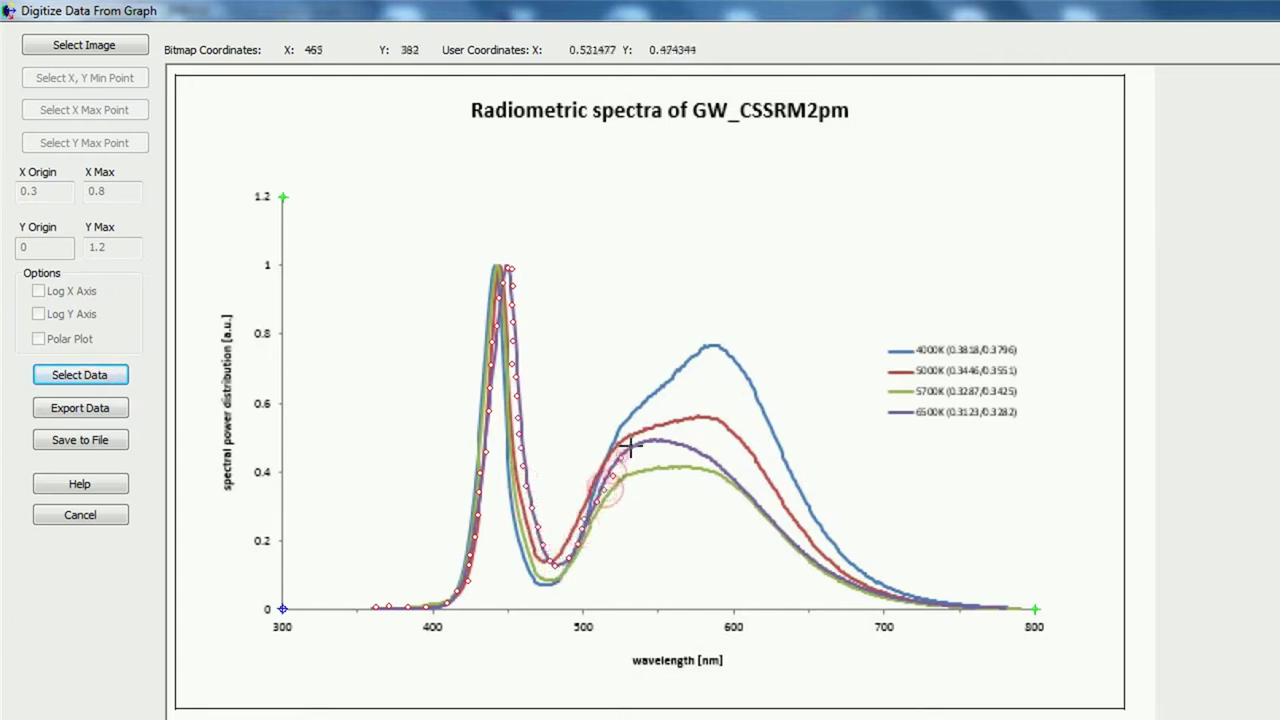
pyautogui.click(640, 445)
pyautogui.click(650, 440)
pyautogui.click(662, 440)
pyautogui.click(675, 442)
pyautogui.click(690, 447)
pyautogui.click(711, 458)
pyautogui.click(727, 470)
pyautogui.click(744, 488)
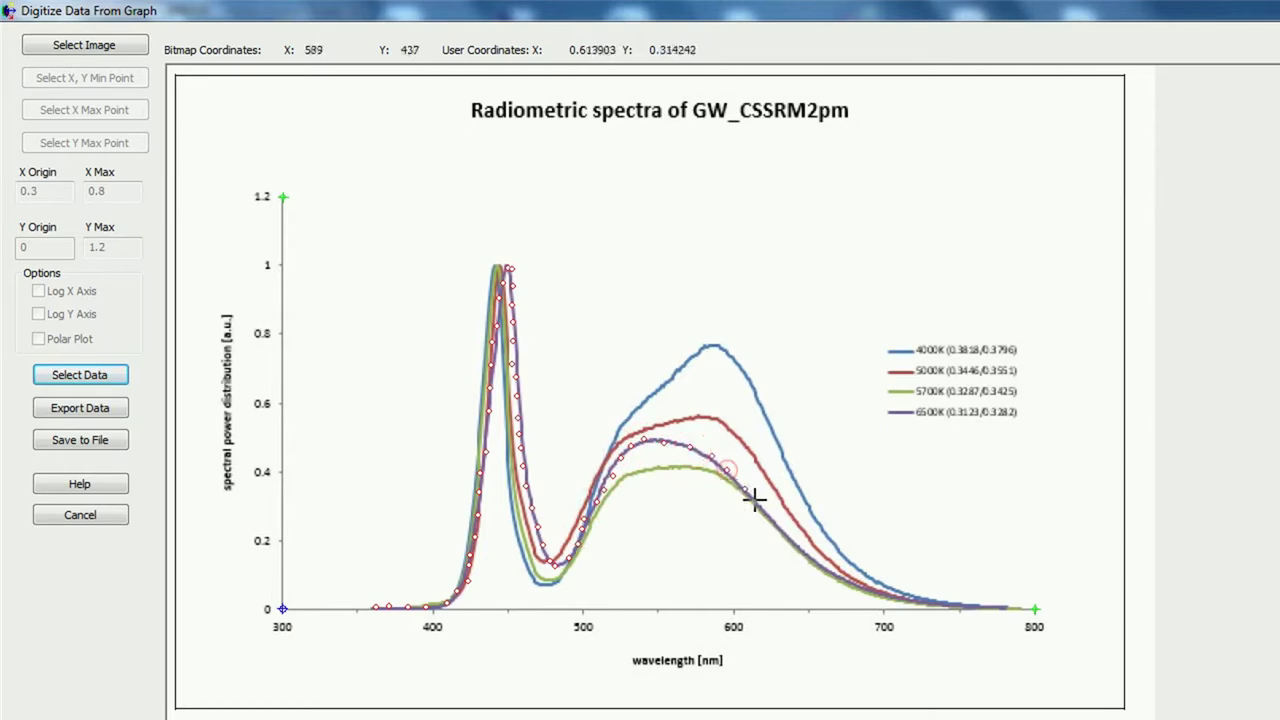
pyautogui.click(762, 507)
pyautogui.click(776, 522)
pyautogui.click(787, 536)
pyautogui.click(802, 552)
pyautogui.click(826, 564)
pyautogui.click(842, 578)
pyautogui.click(864, 586)
pyautogui.click(887, 591)
pyautogui.click(912, 596)
pyautogui.click(938, 598)
pyautogui.click(965, 600)
pyautogui.click(988, 602)
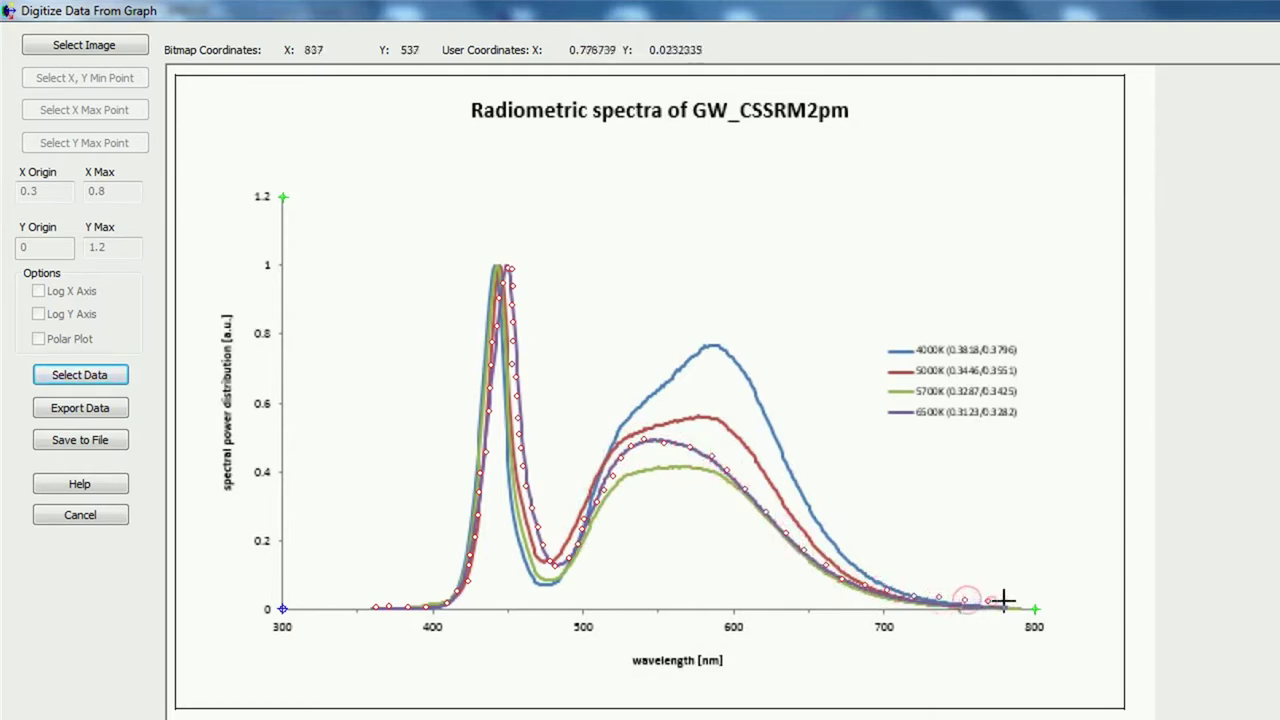
pyautogui.click(1007, 603)
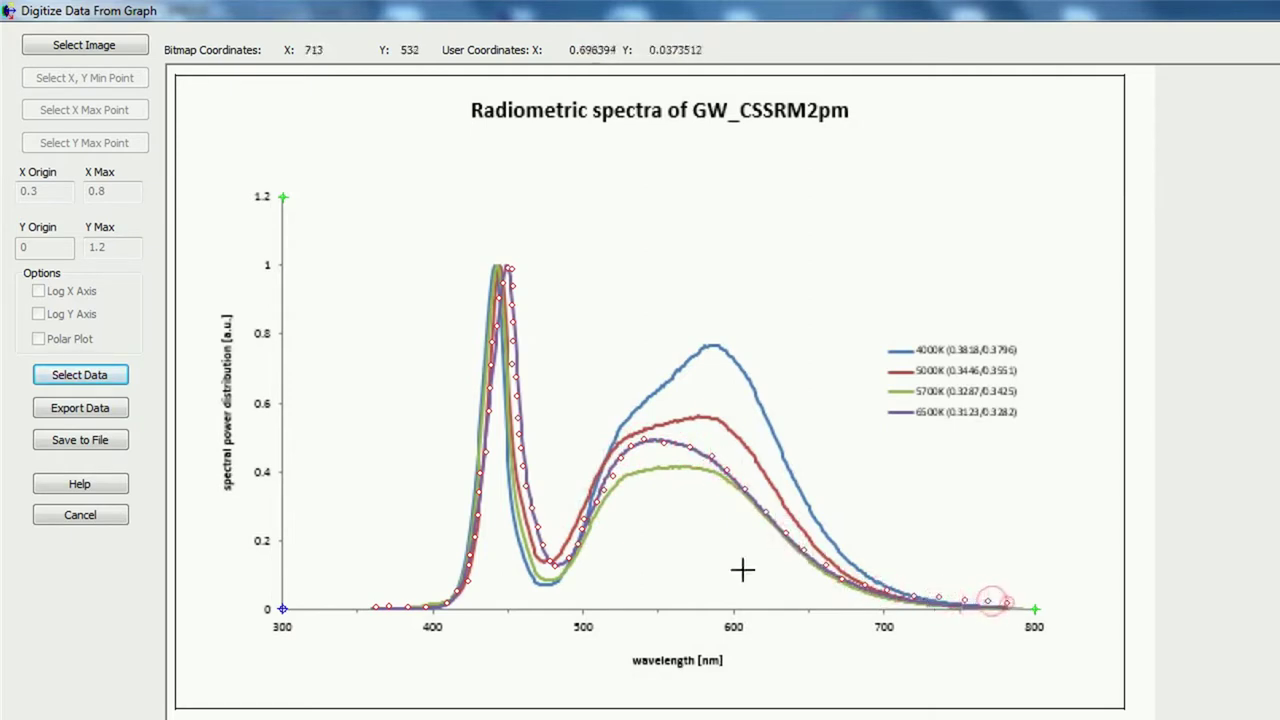
# - Export the digitized points as a new spectrum named LED_Spectrum and expand the Spectra folder
pyautogui.click(88, 412)
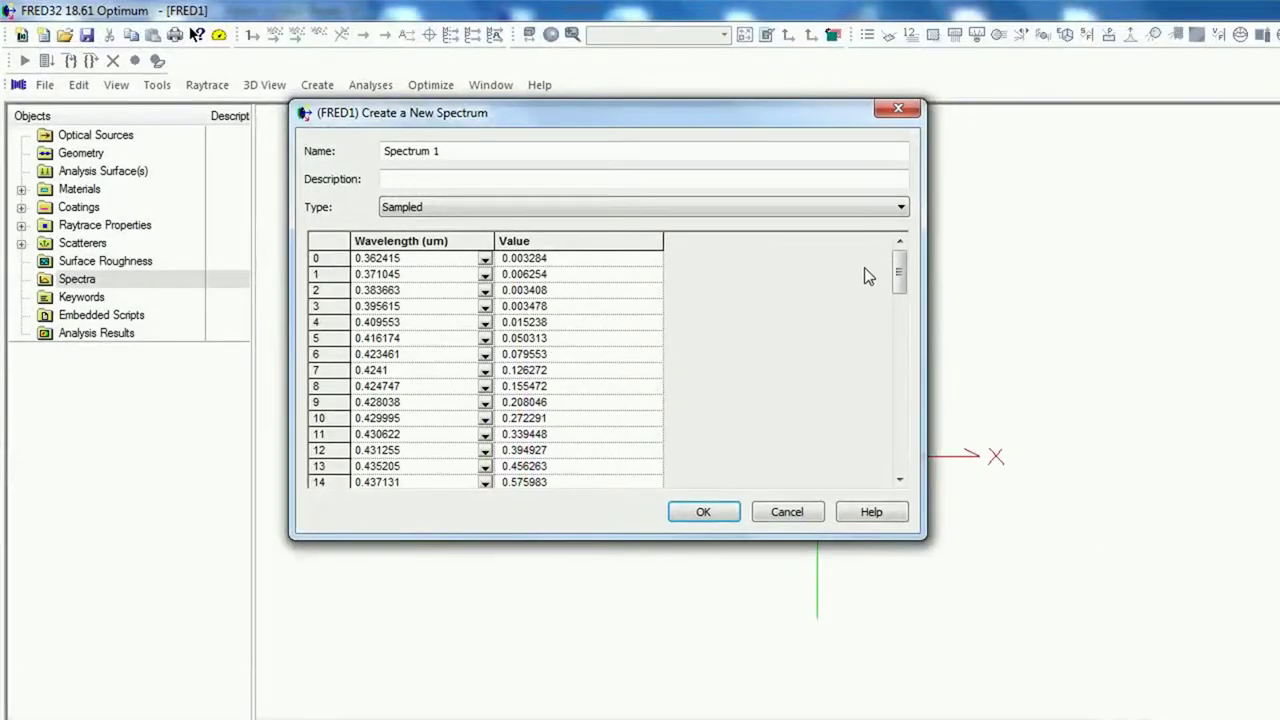
pyautogui.moveTo(900, 285)
pyautogui.mouseDown()
pyautogui.moveTo(913, 480)
pyautogui.moveTo(900, 268)
pyautogui.mouseUp()
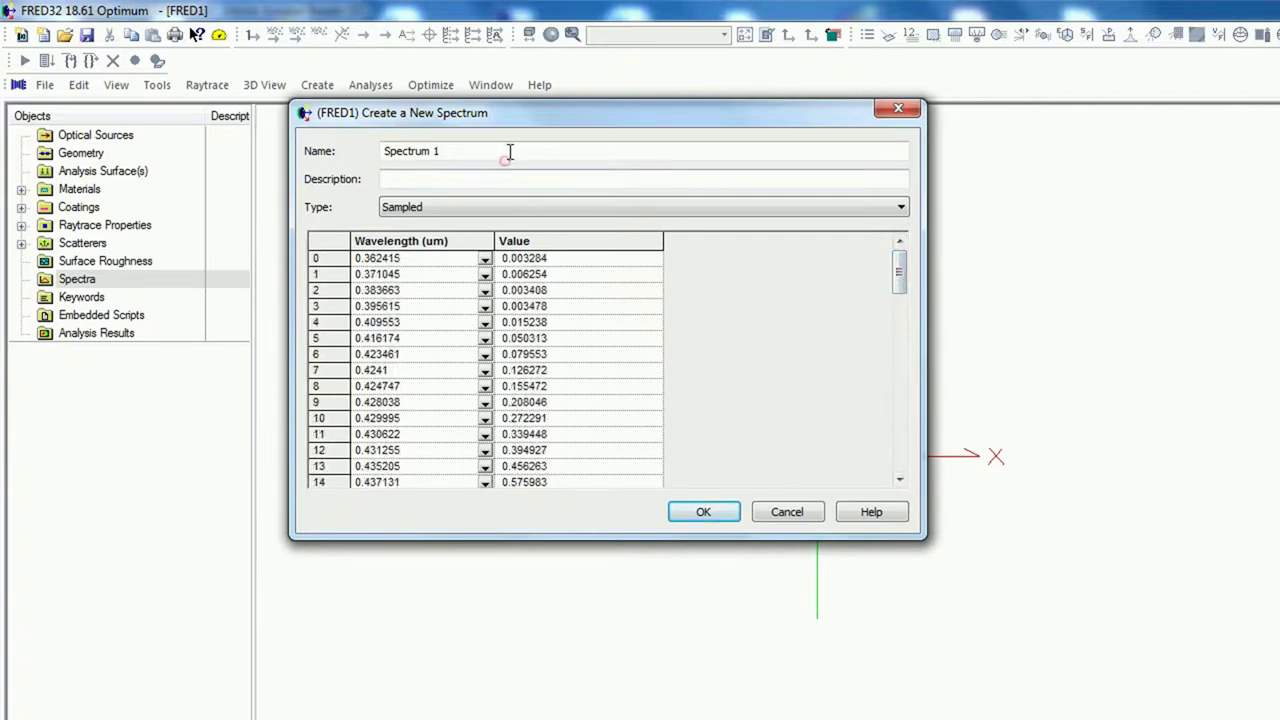
pyautogui.moveTo(509, 151); pyautogui.dragTo(376, 150)
pyautogui.press('BackSpace')
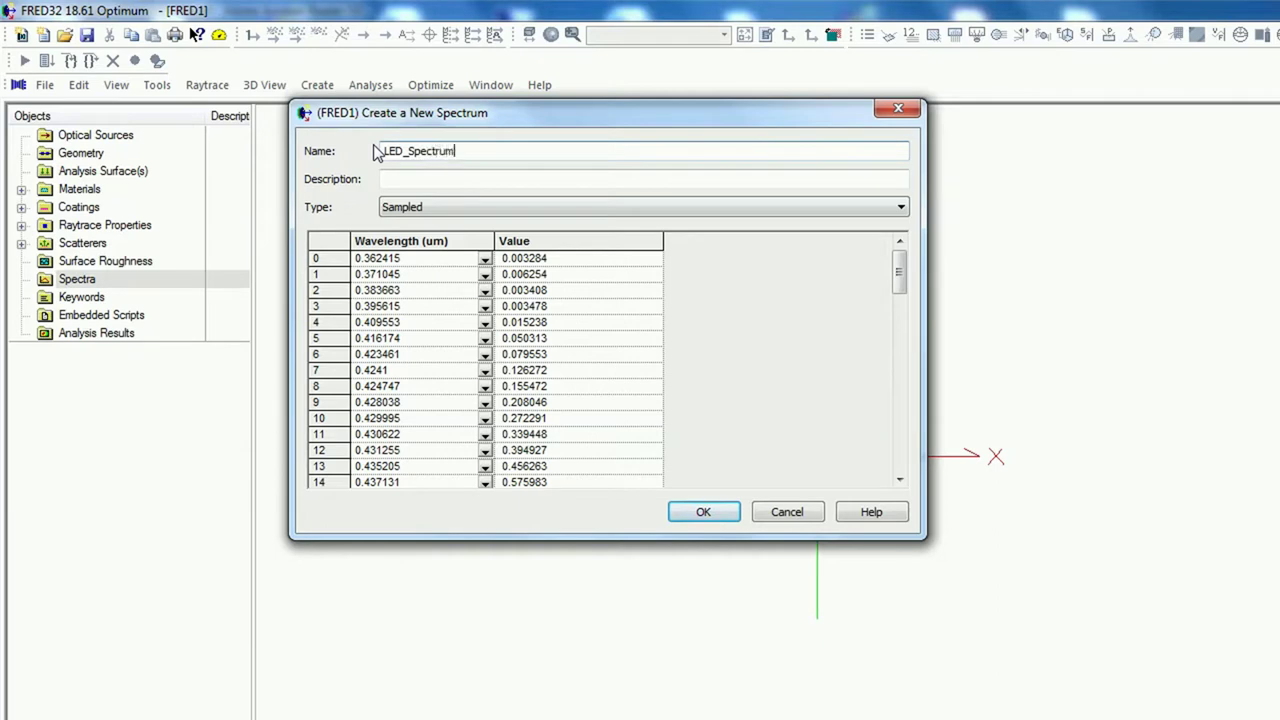
pyautogui.click(700, 511)
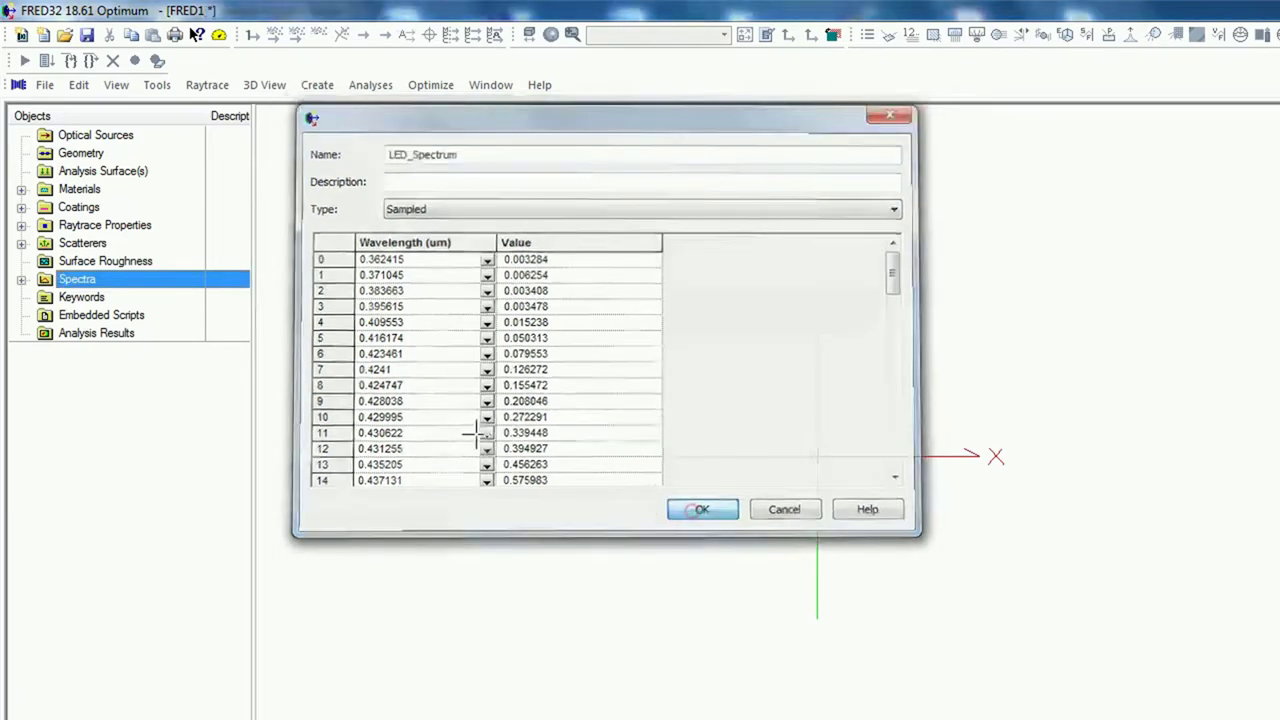
pyautogui.click(21, 280)
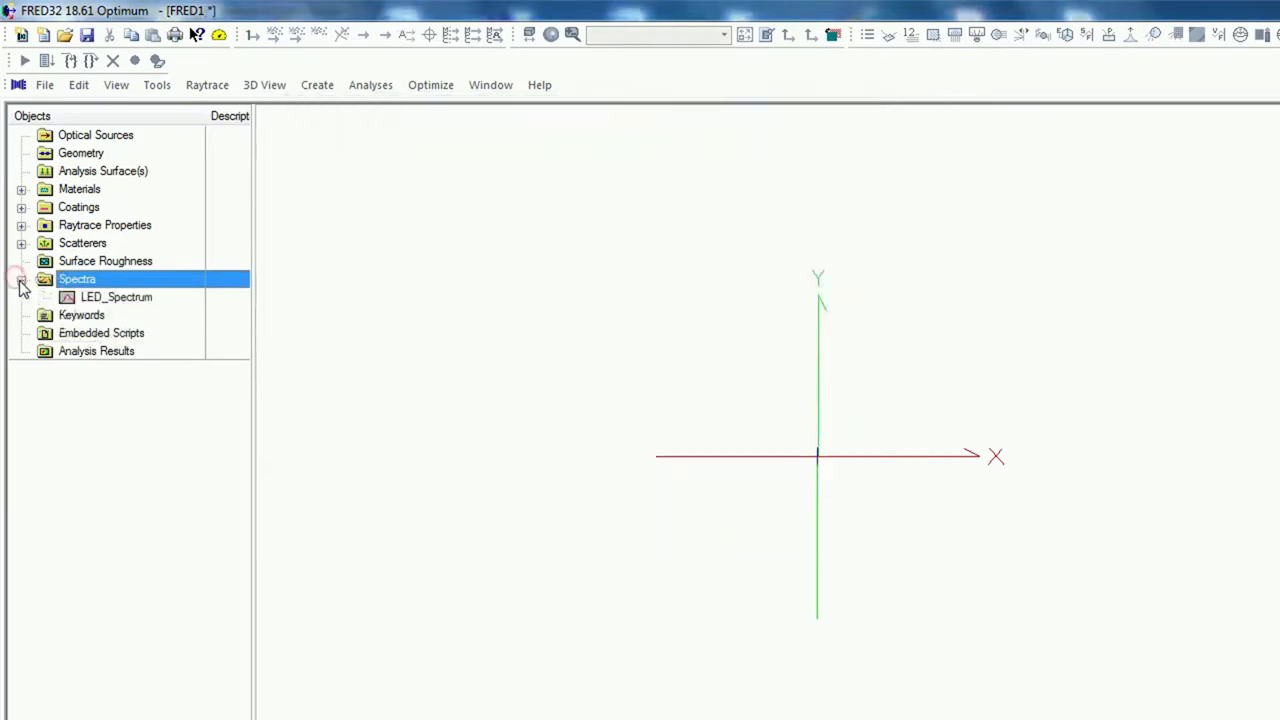
pyautogui.rightClick(108, 297)
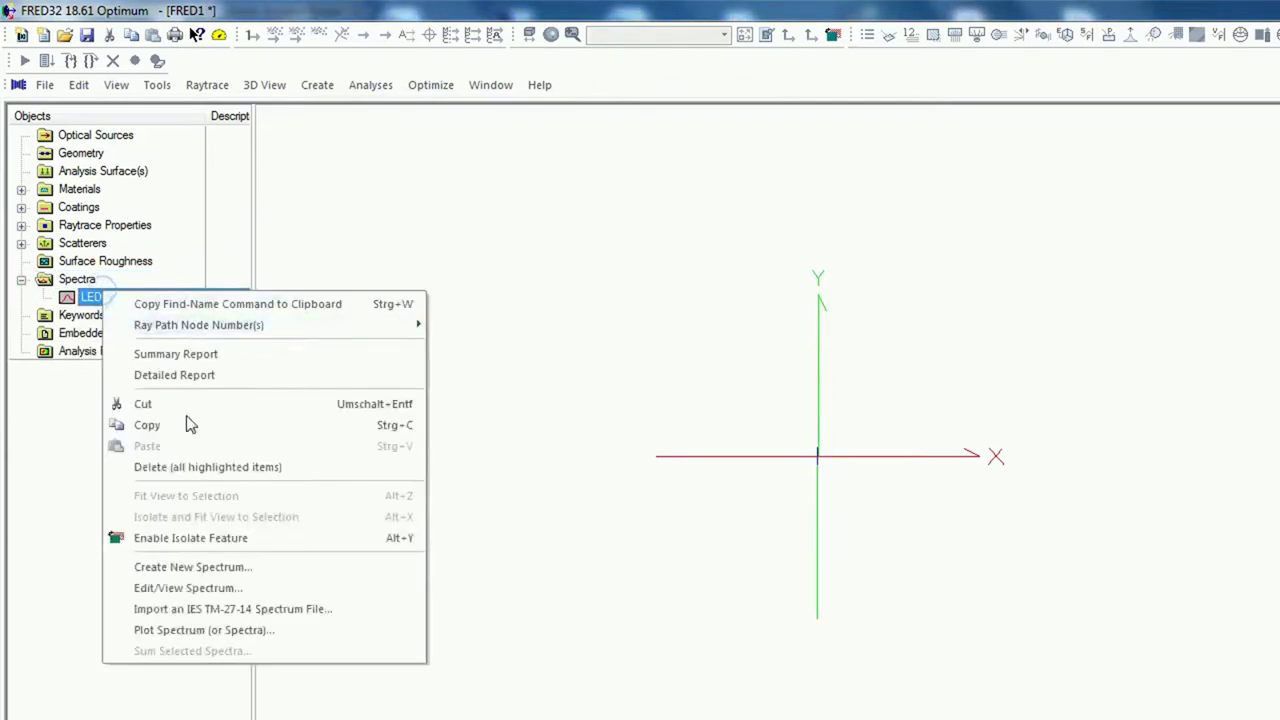
pyautogui.click(189, 630)
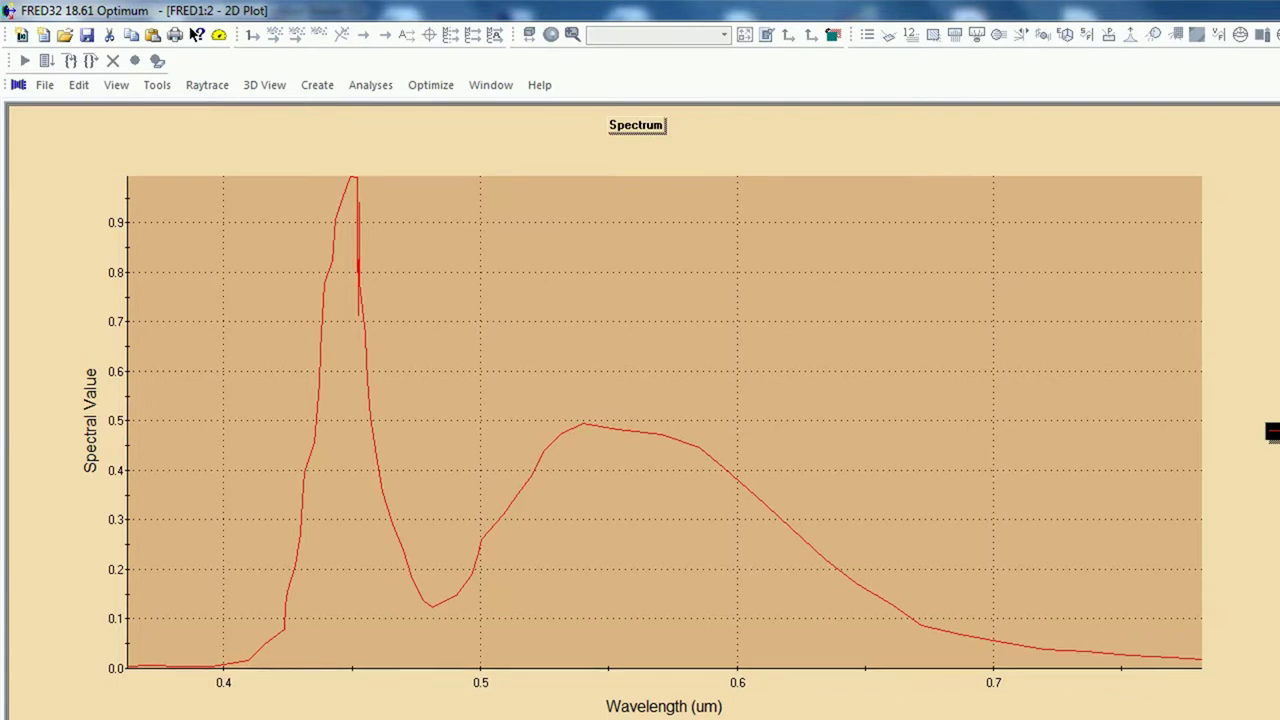
pyautogui.hotkey('ctrl', 'F4')
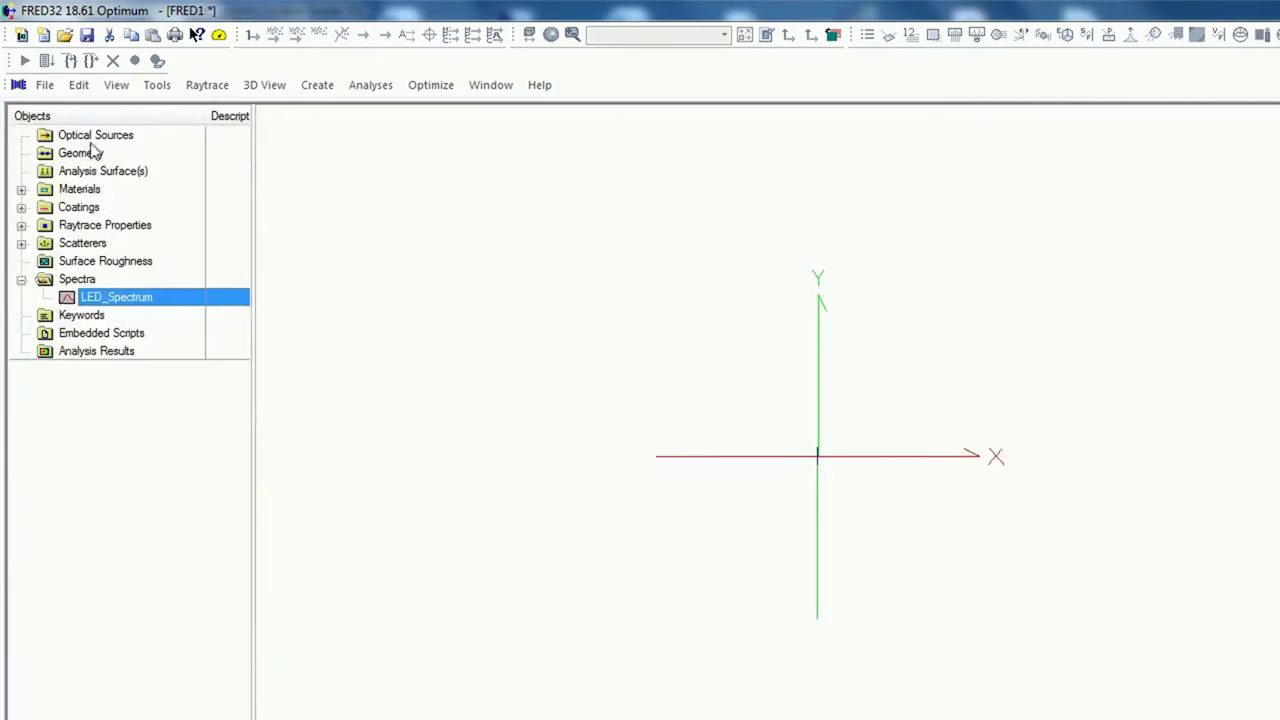
# - Create a Rayfile Source named LED_Source and browse for its .DAT rayfile
pyautogui.rightClick(83, 138)
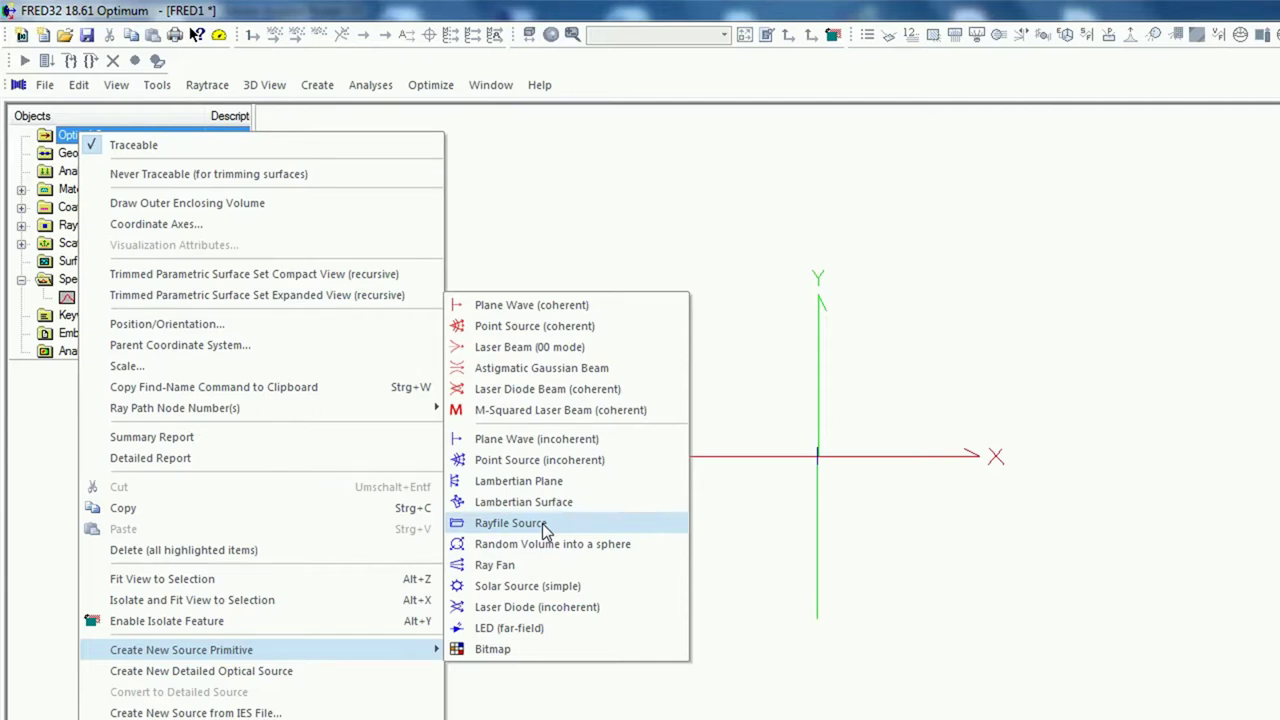
pyautogui.click(544, 524)
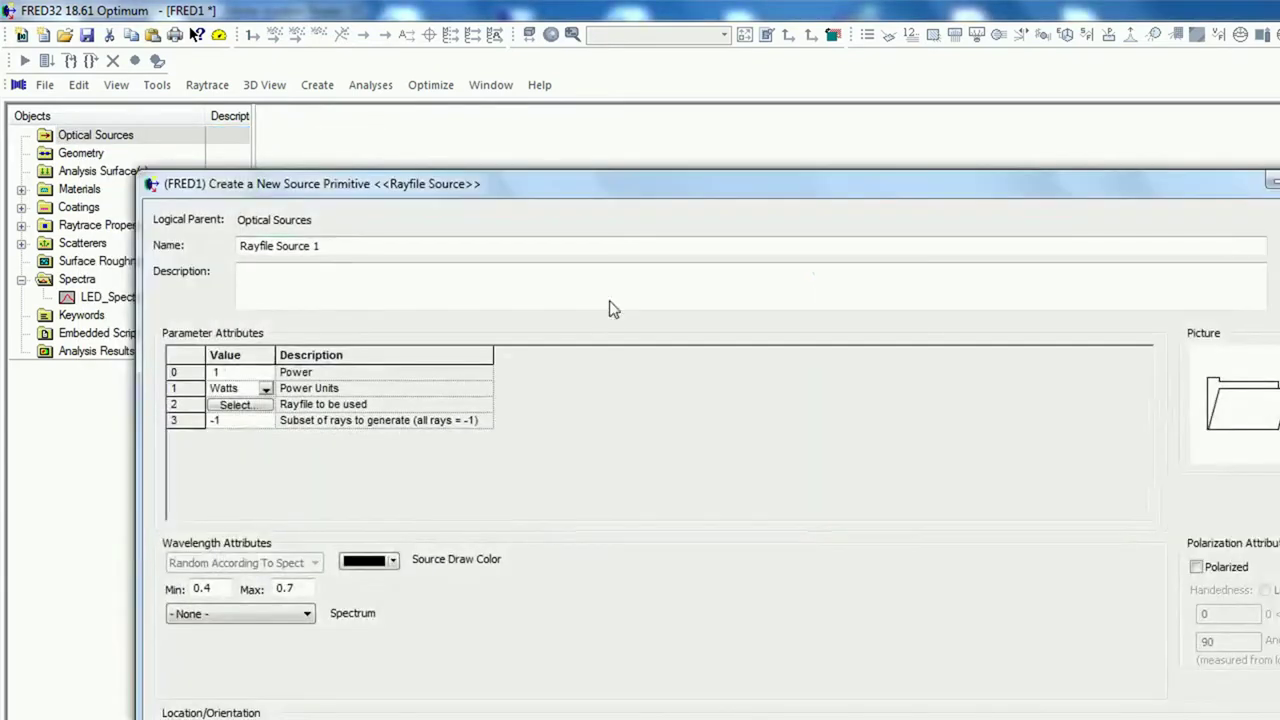
pyautogui.moveTo(706, 181); pyautogui.dragTo(696, 78)
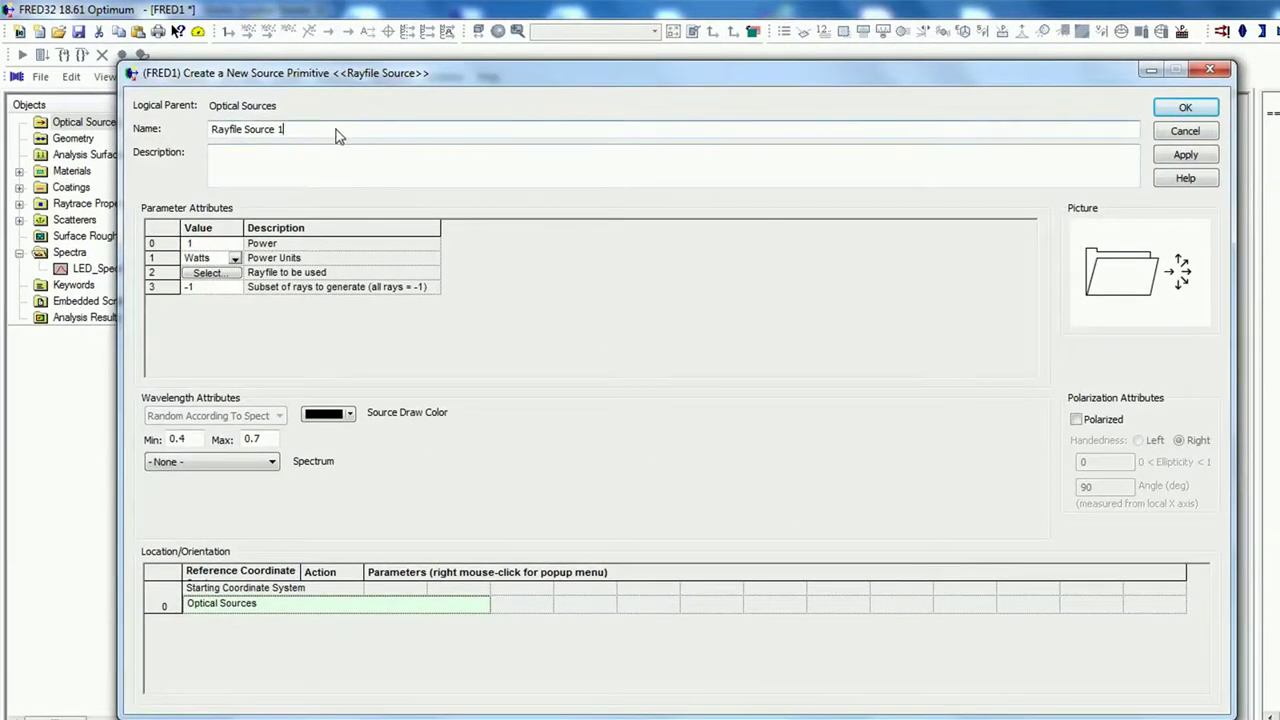
pyautogui.moveTo(322, 129); pyautogui.dragTo(158, 140)
pyautogui.write('LED_Source')
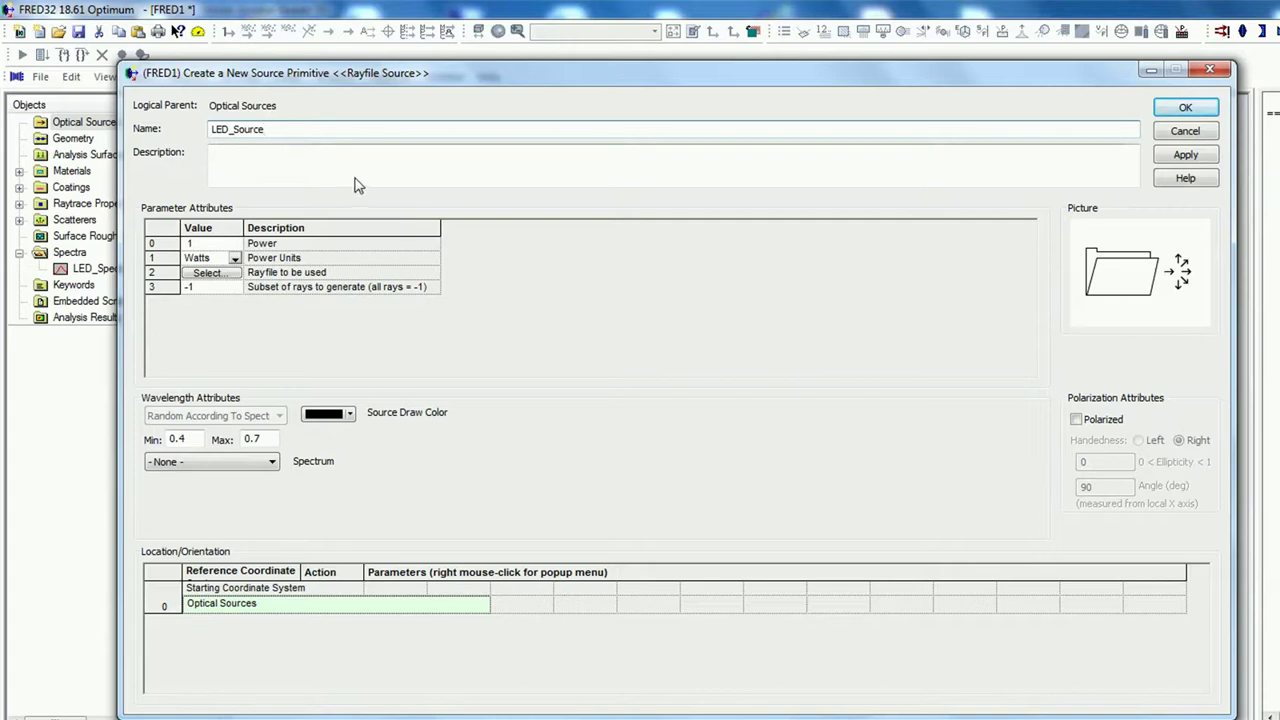
pyautogui.click(212, 272)
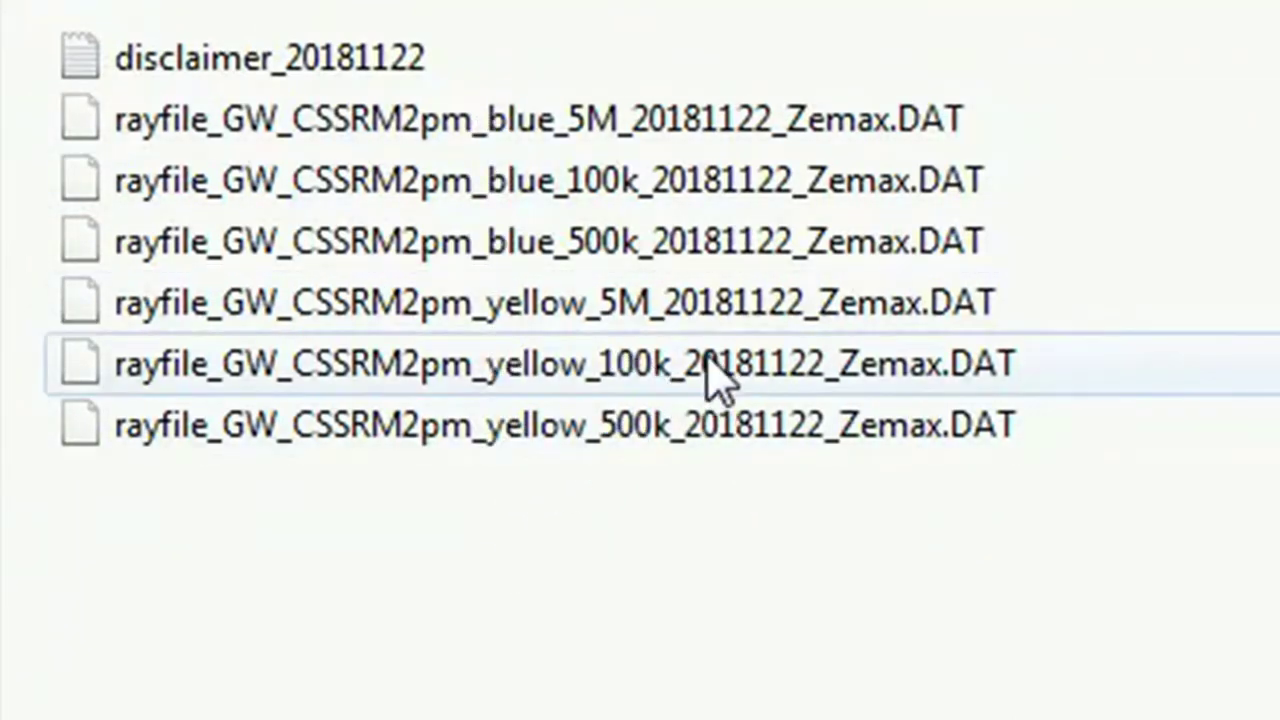
# - Load rayfile_GW_CSSRM2pm_yellow_500k_20181122_Zemax.DAT into the source
pyautogui.moveTo(565, 372)
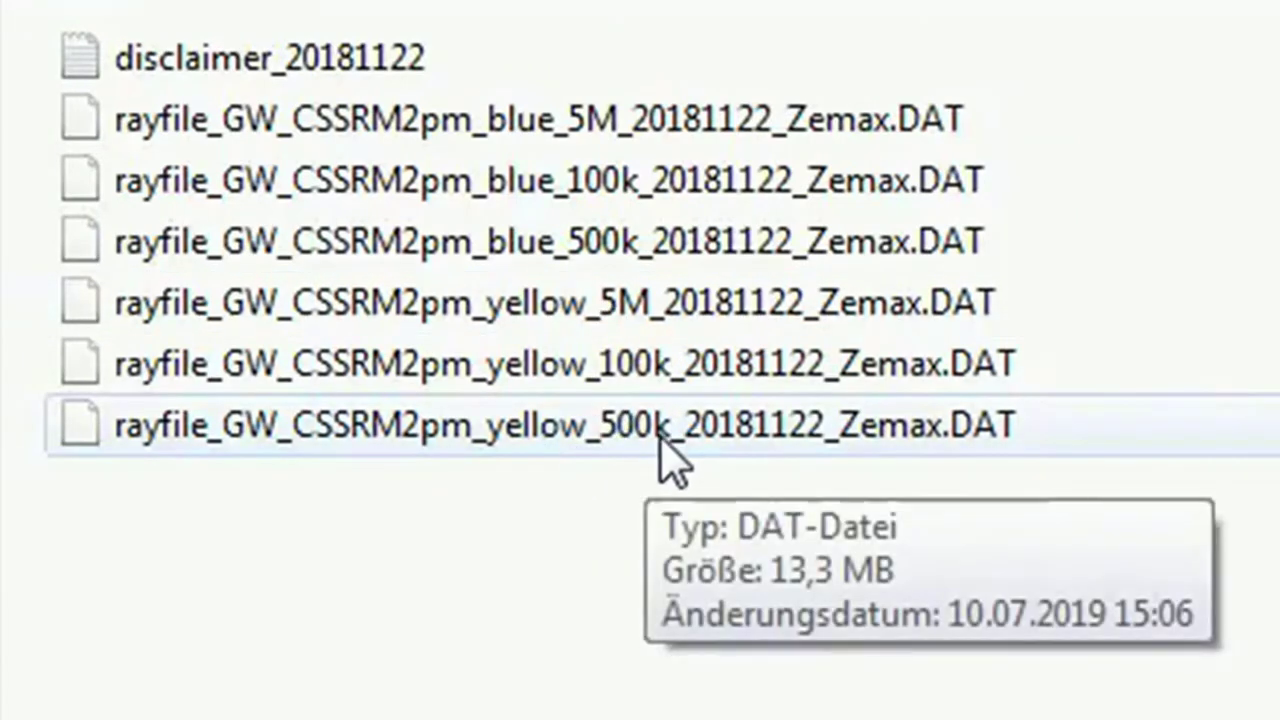
pyautogui.click(452, 440)
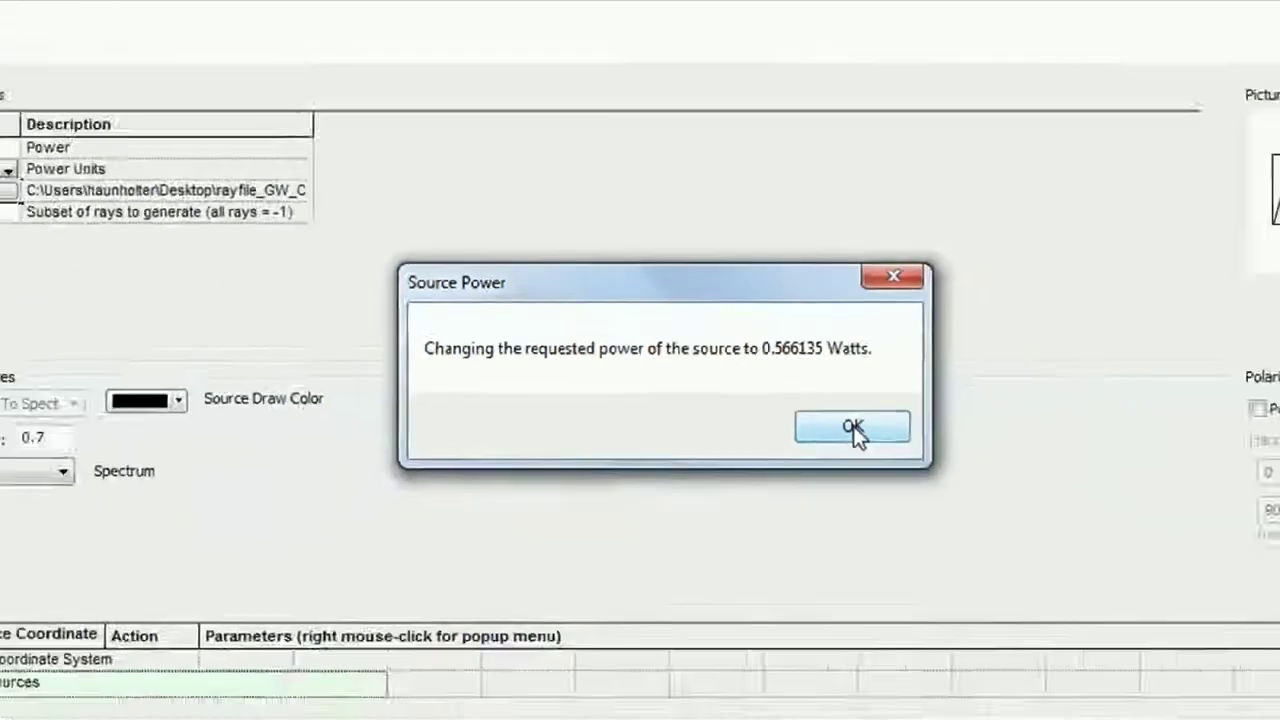
# - Accept the 0.566135 W source power, then give LED_Source a red draw colour and LED_Spectrum
pyautogui.click(979, 422)
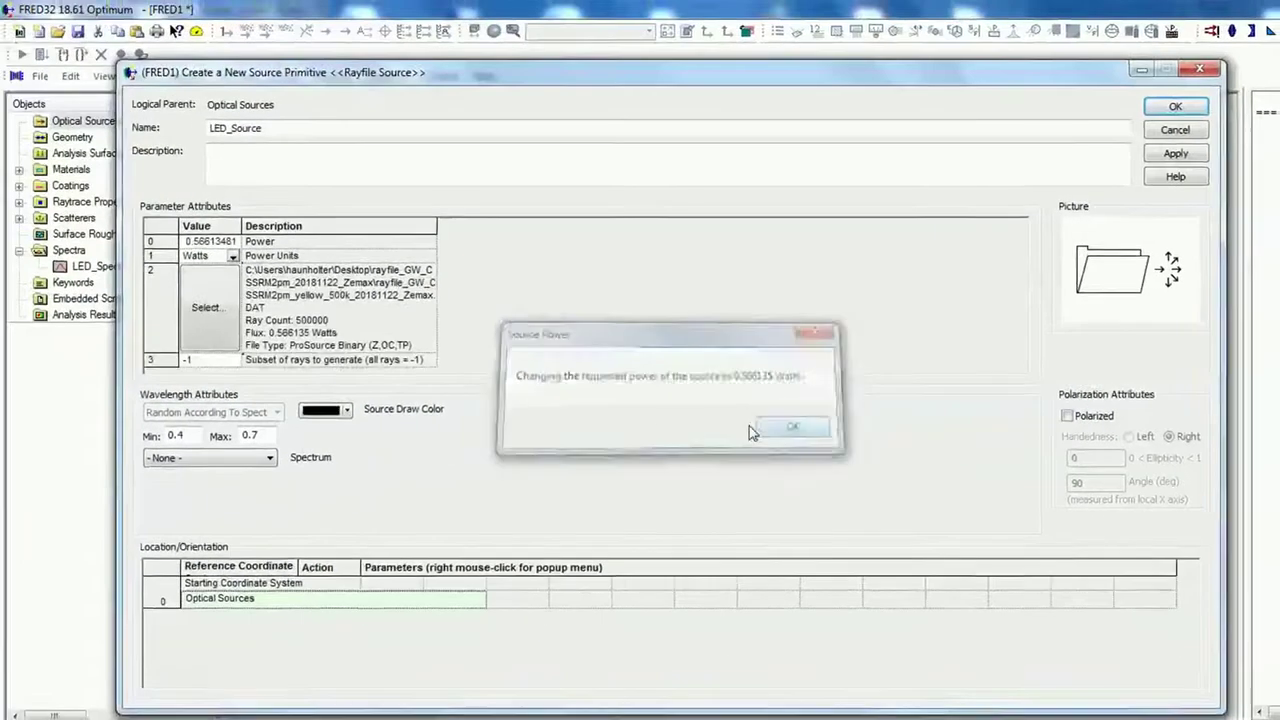
pyautogui.click(346, 411)
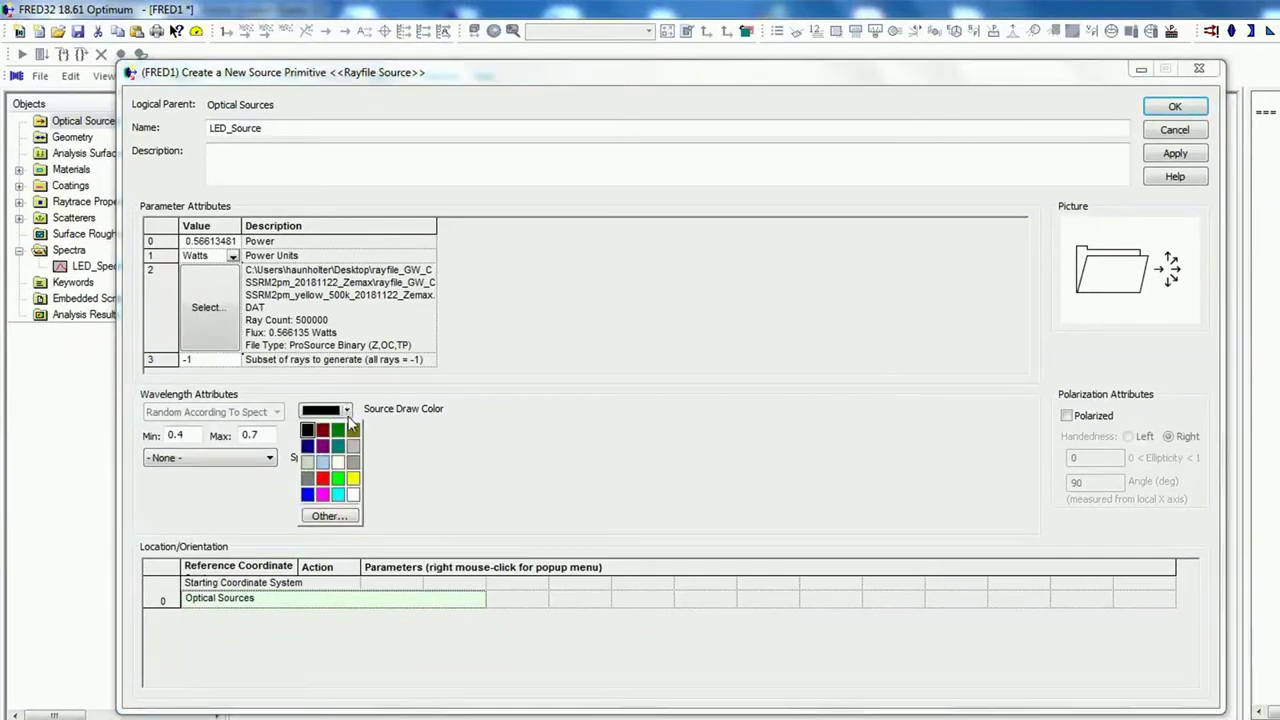
pyautogui.click(326, 474)
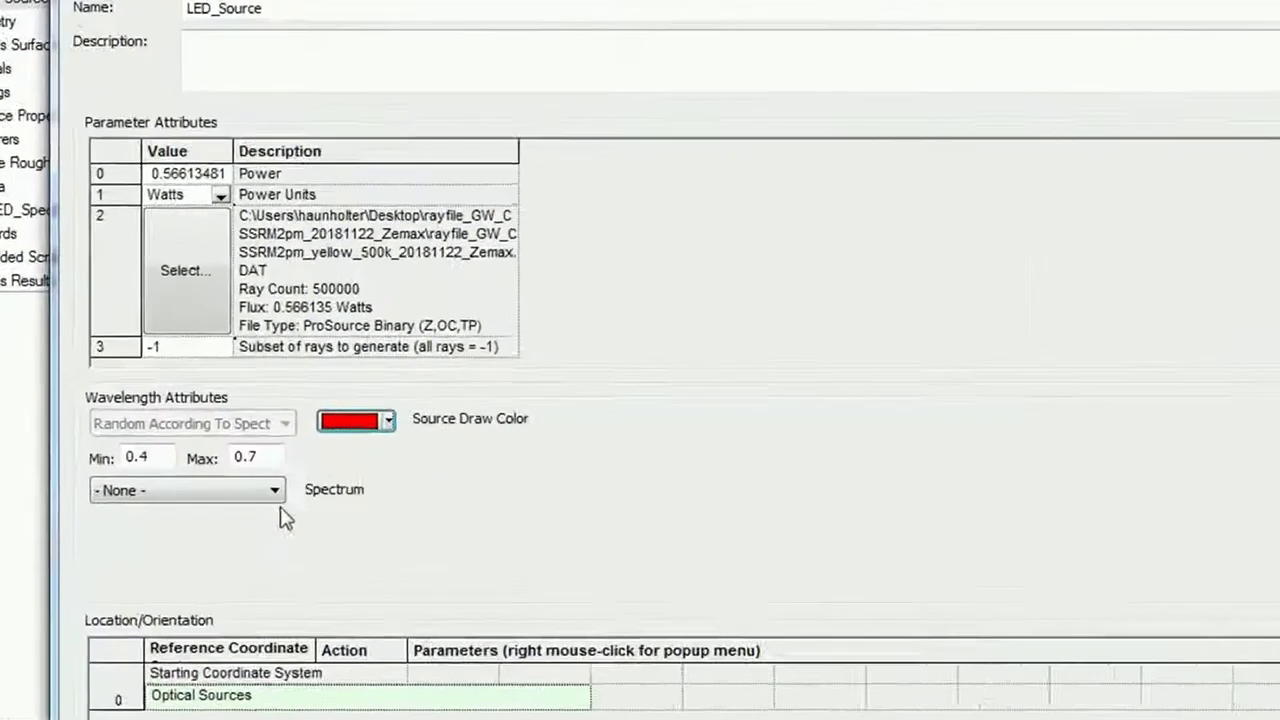
pyautogui.click(251, 455)
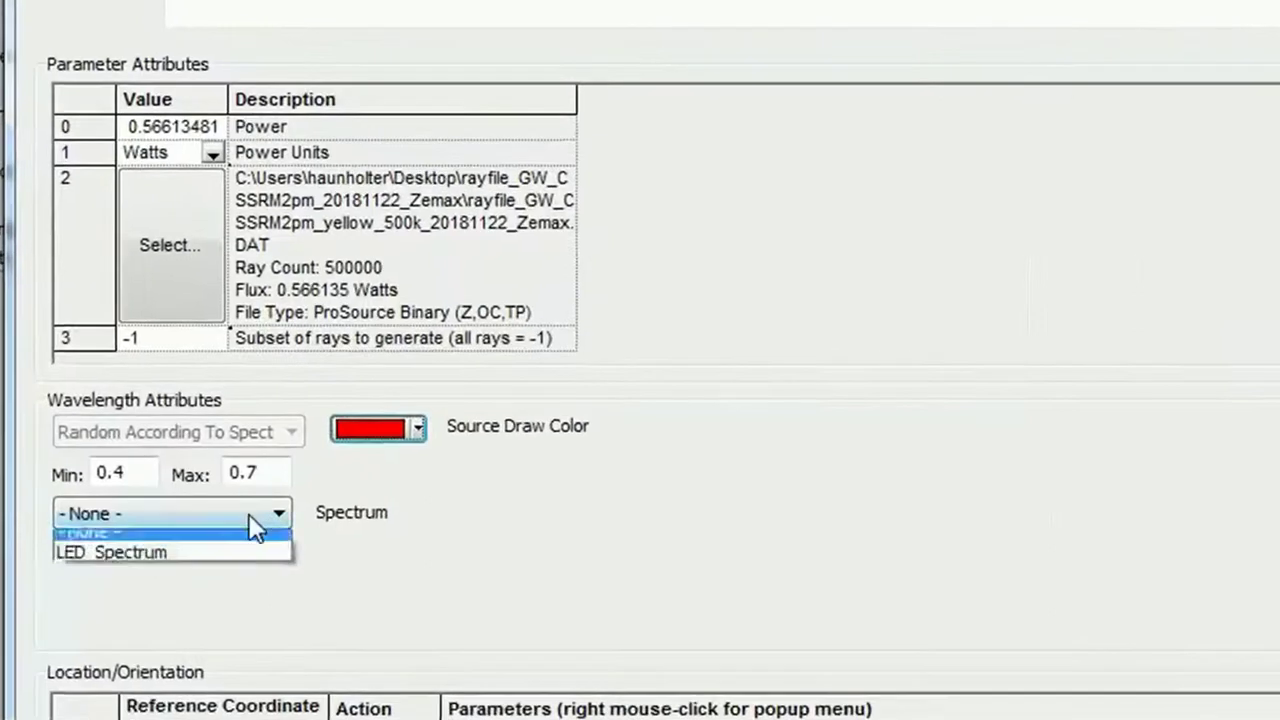
pyautogui.click(181, 565)
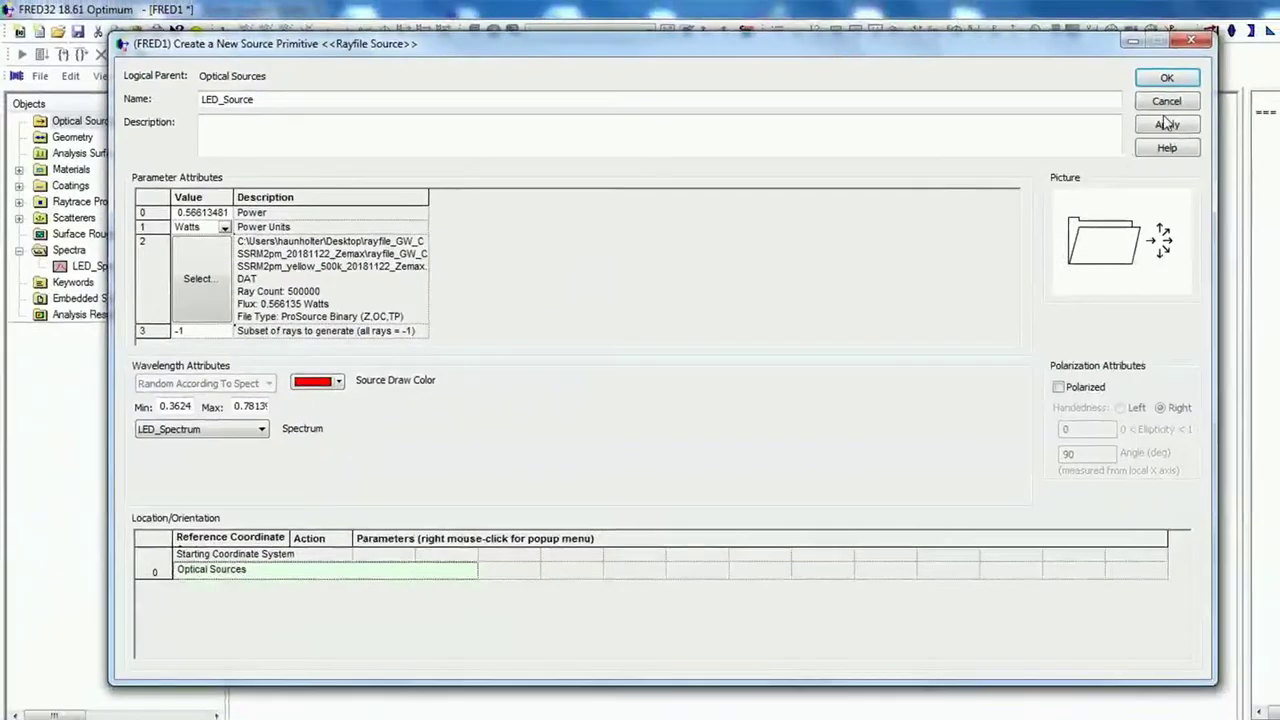
pyautogui.click(1170, 126)
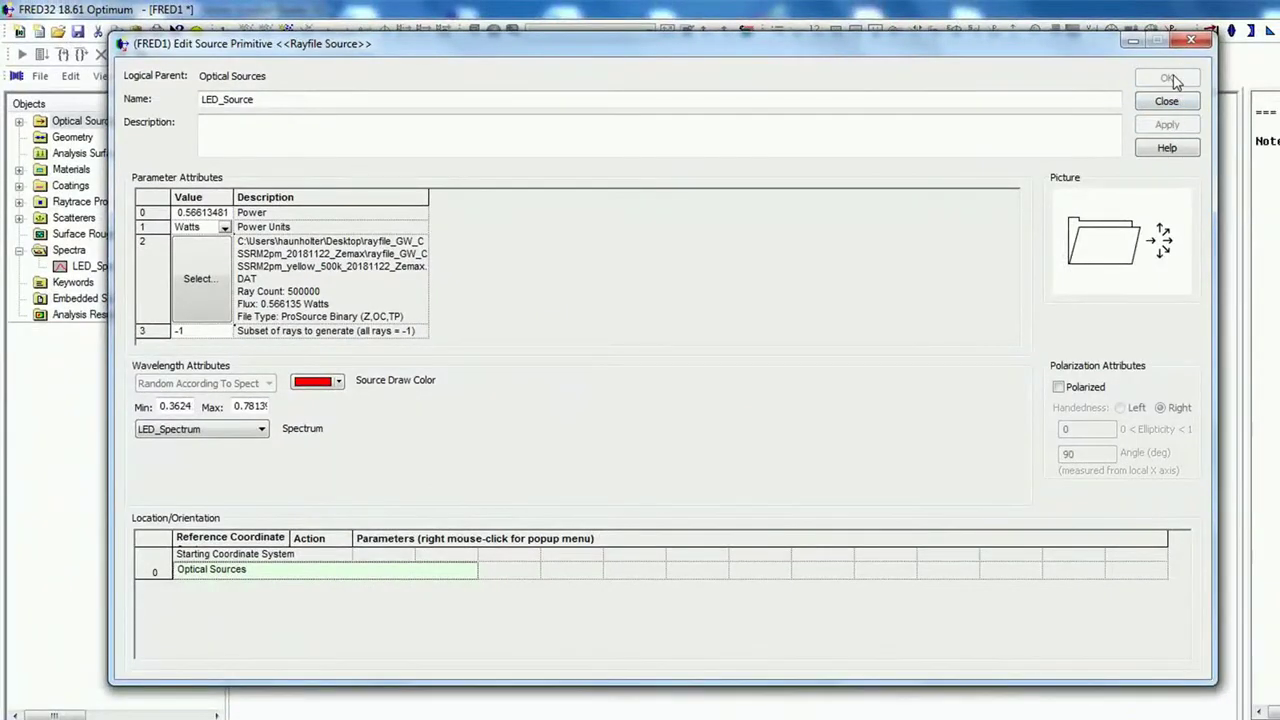
pyautogui.click(1167, 100)
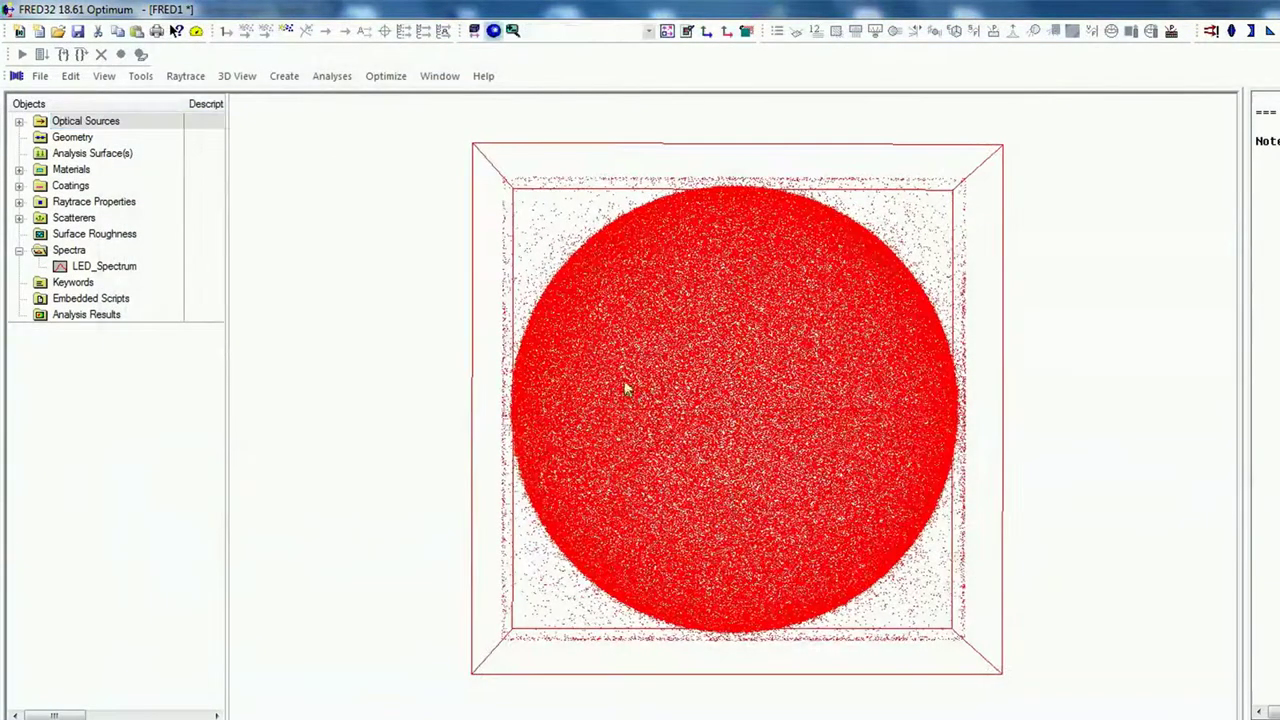
# - Zoom out and orbit the 3D view to see LED_Source's red ray disk obliquely
pyautogui.scroll(-4, 386, 382)
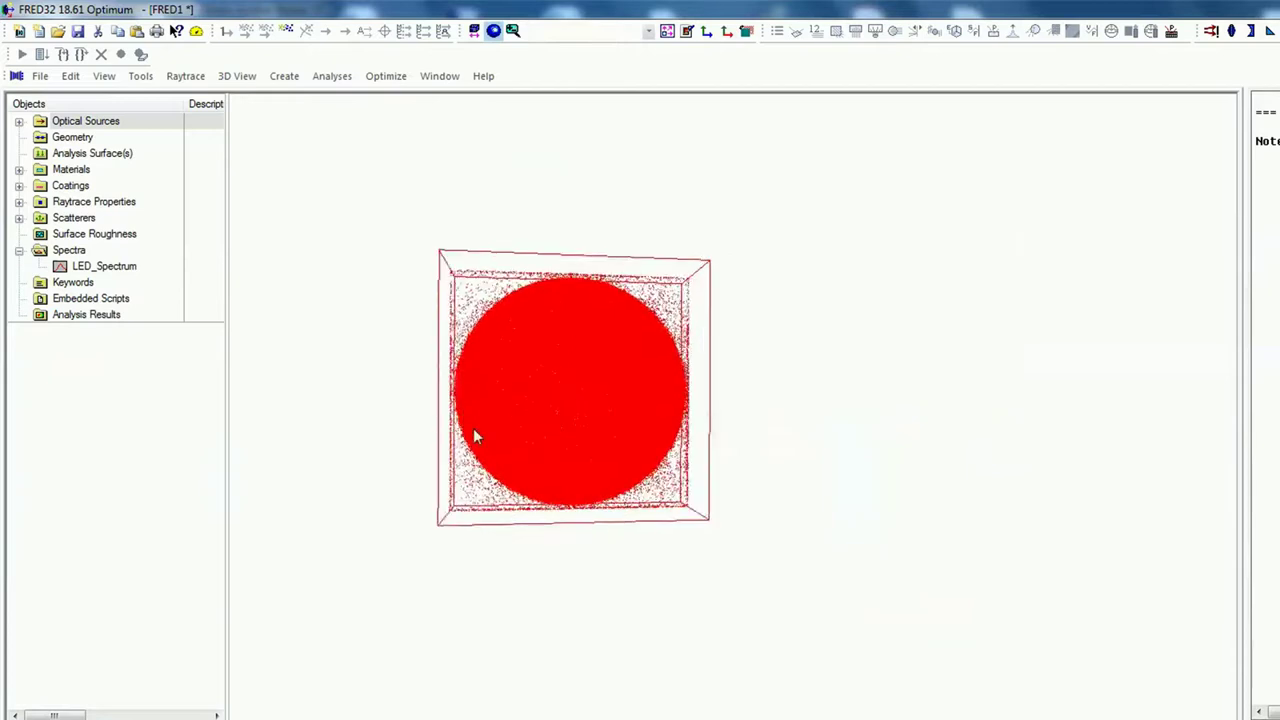
pyautogui.moveTo(770, 483); pyautogui.dragTo(955, 466)
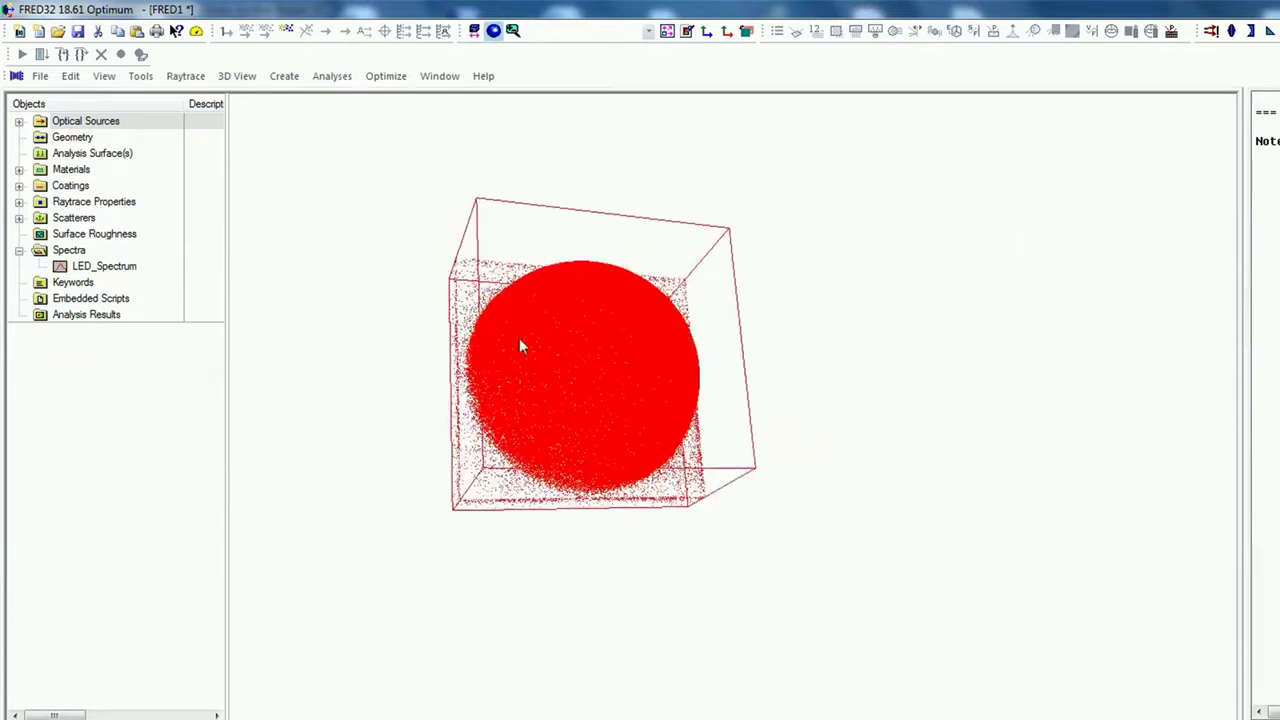
pyautogui.moveTo(840, 380); pyautogui.dragTo(1026, 489)
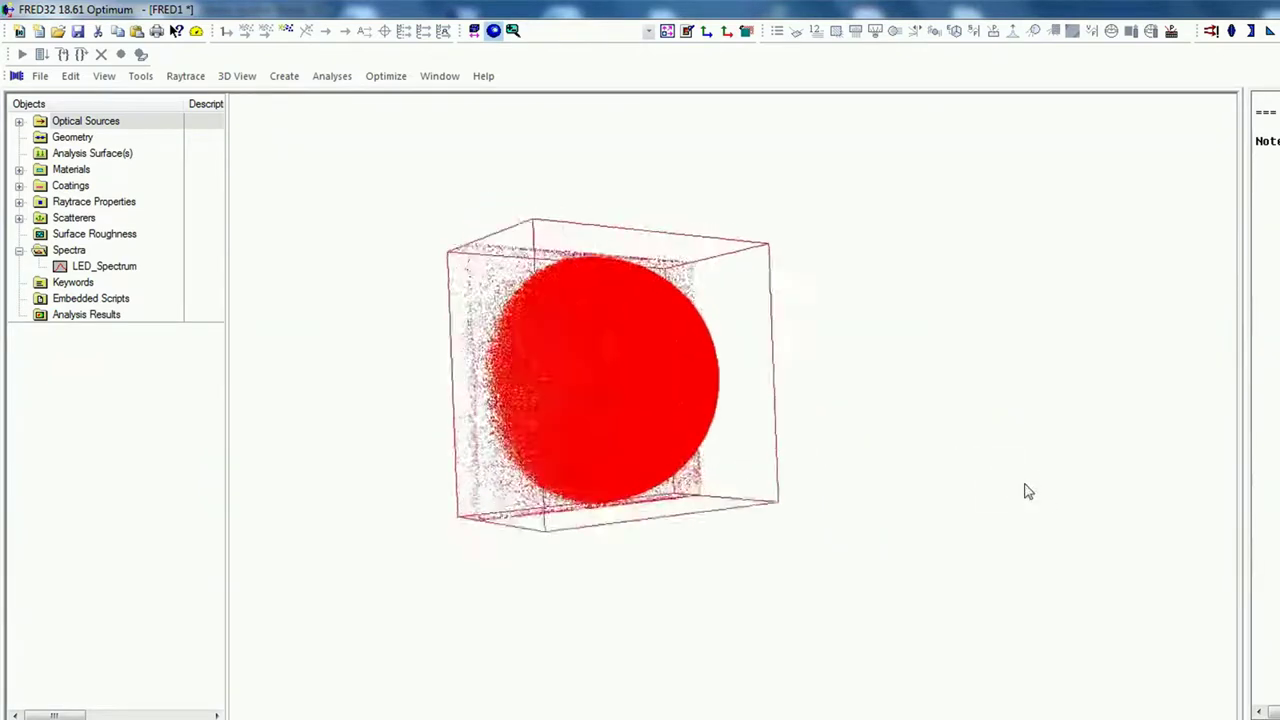
pyautogui.moveTo(541, 480); pyautogui.dragTo(703, 520)
pyautogui.moveTo(627, 376); pyautogui.dragTo(413, 379)
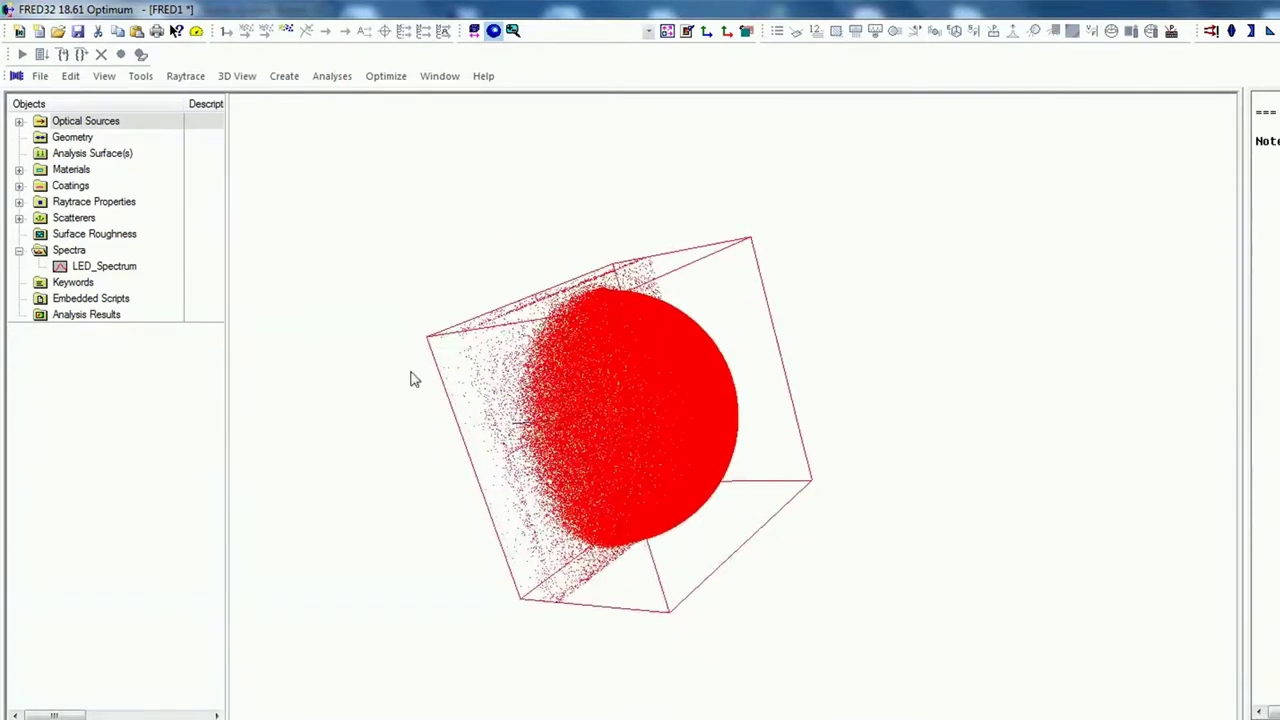
pyautogui.moveTo(336, 430); pyautogui.dragTo(406, 331)
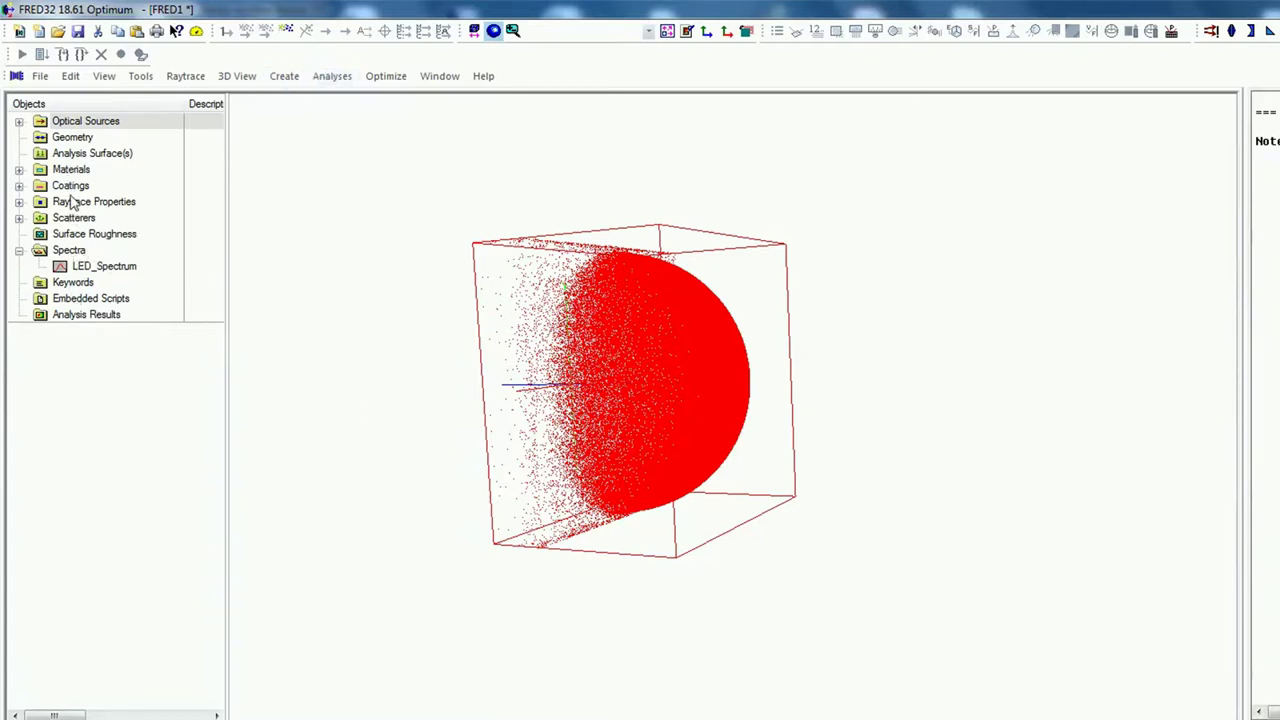
pyautogui.rightClick(78, 156)
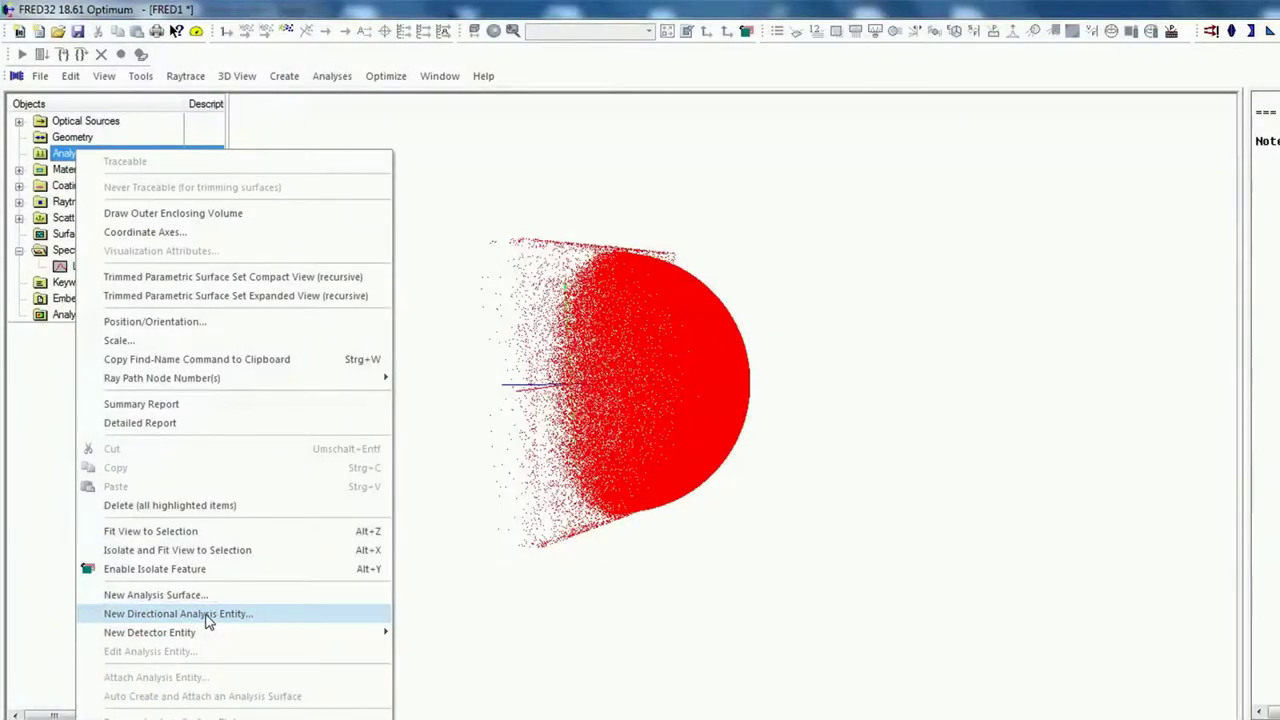
# - Add a directional analysis sphere, Analysis 1, and open its settings
pyautogui.click(208, 614)
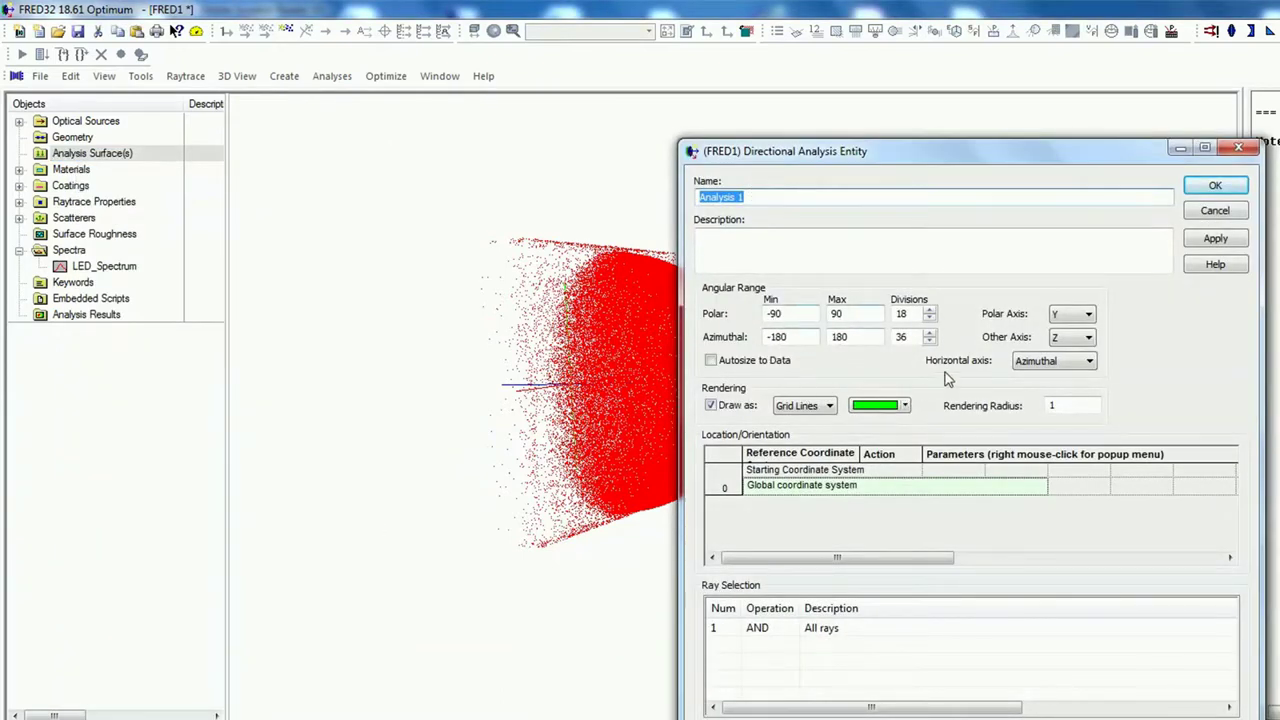
pyautogui.click(1226, 188)
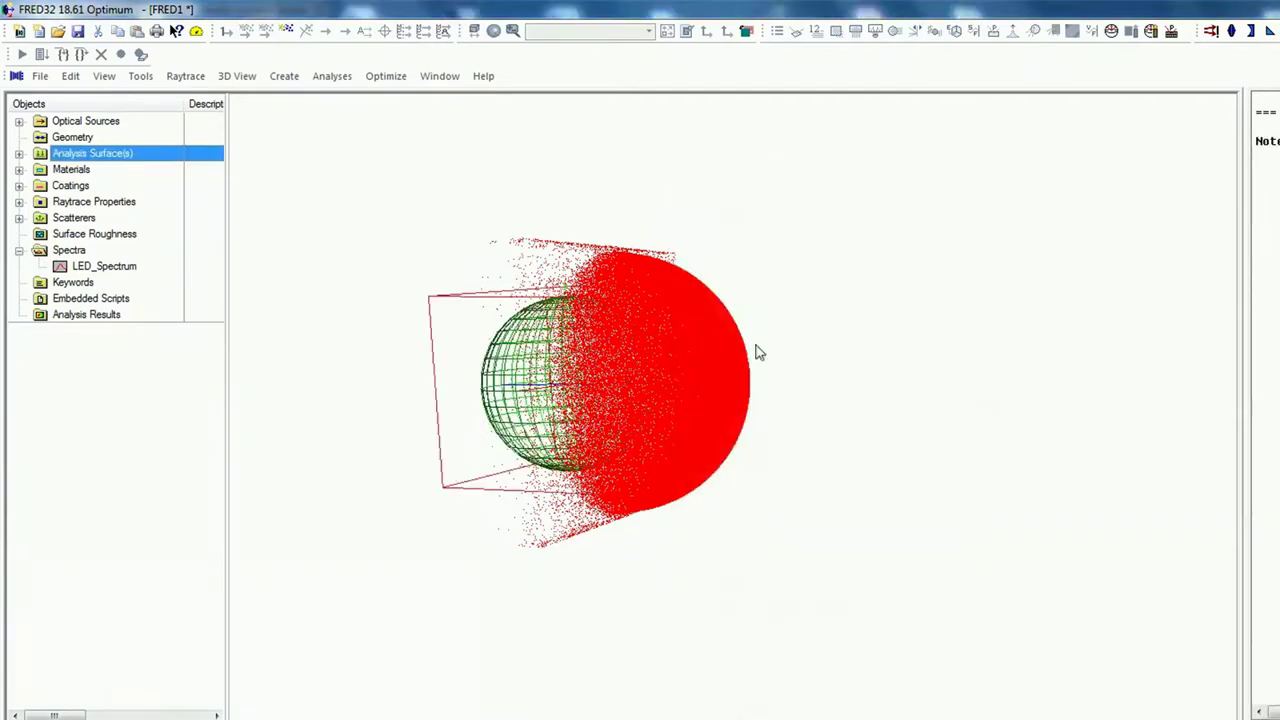
pyautogui.click(19, 153)
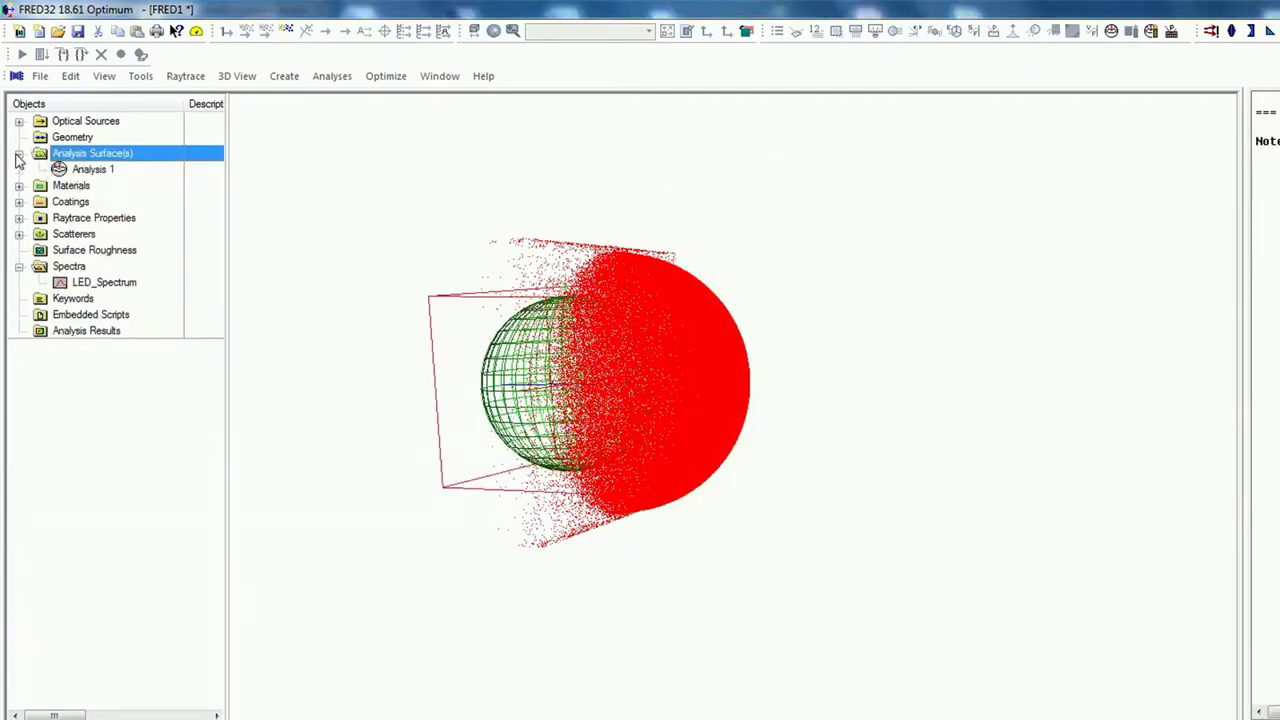
pyautogui.doubleClick(90, 169)
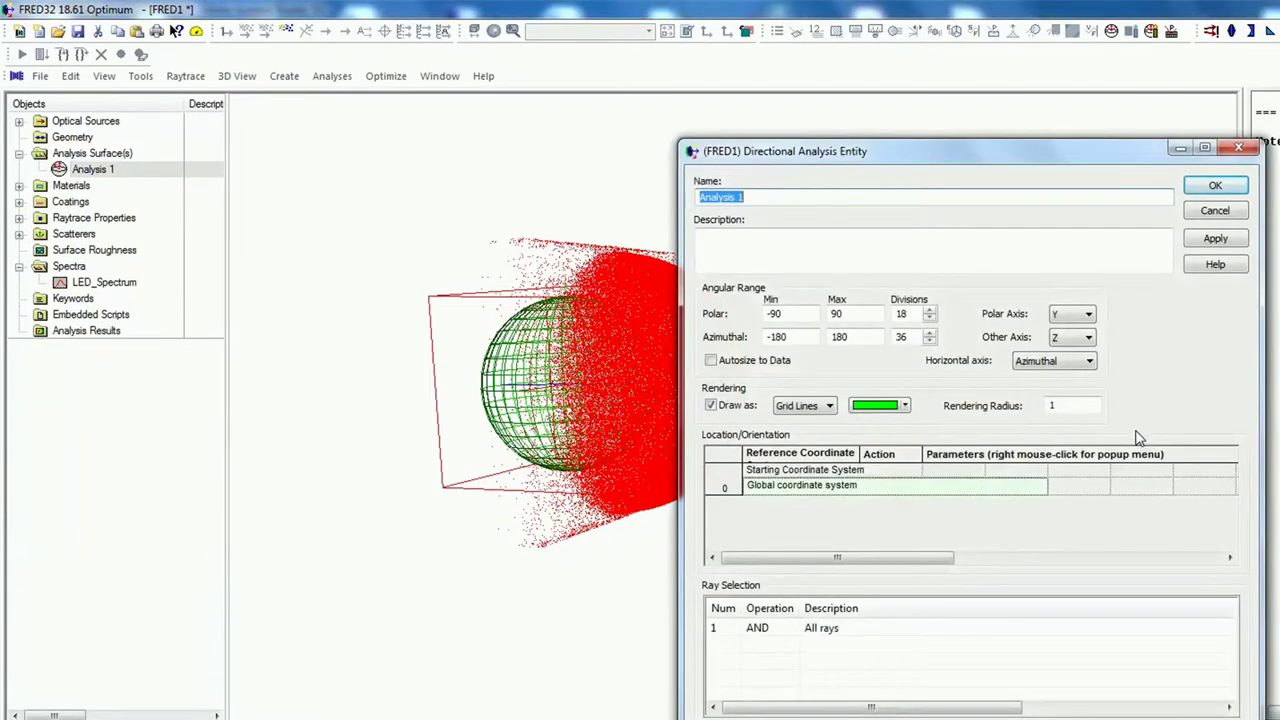
# - Give Analysis 1 rendering radius 10, 50 polar and 100 azimuthal divisions
pyautogui.doubleClick(1080, 410)
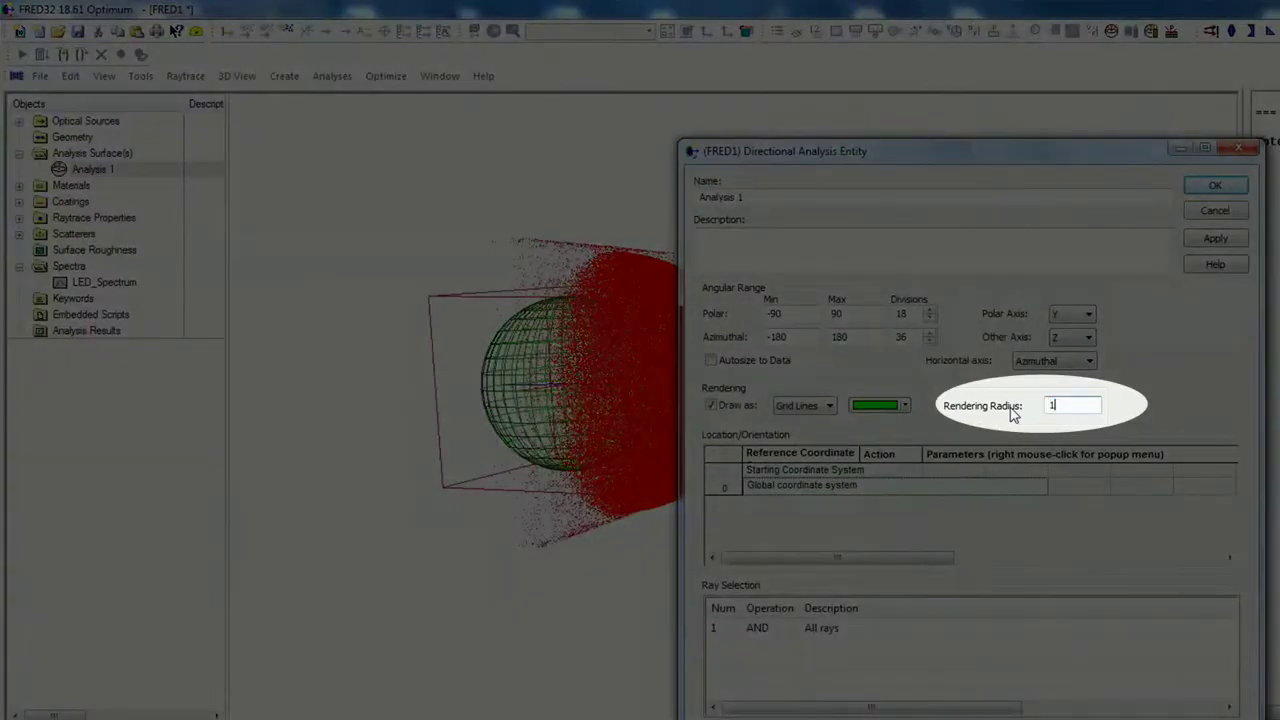
pyautogui.write('10')
pyautogui.click(1222, 241)
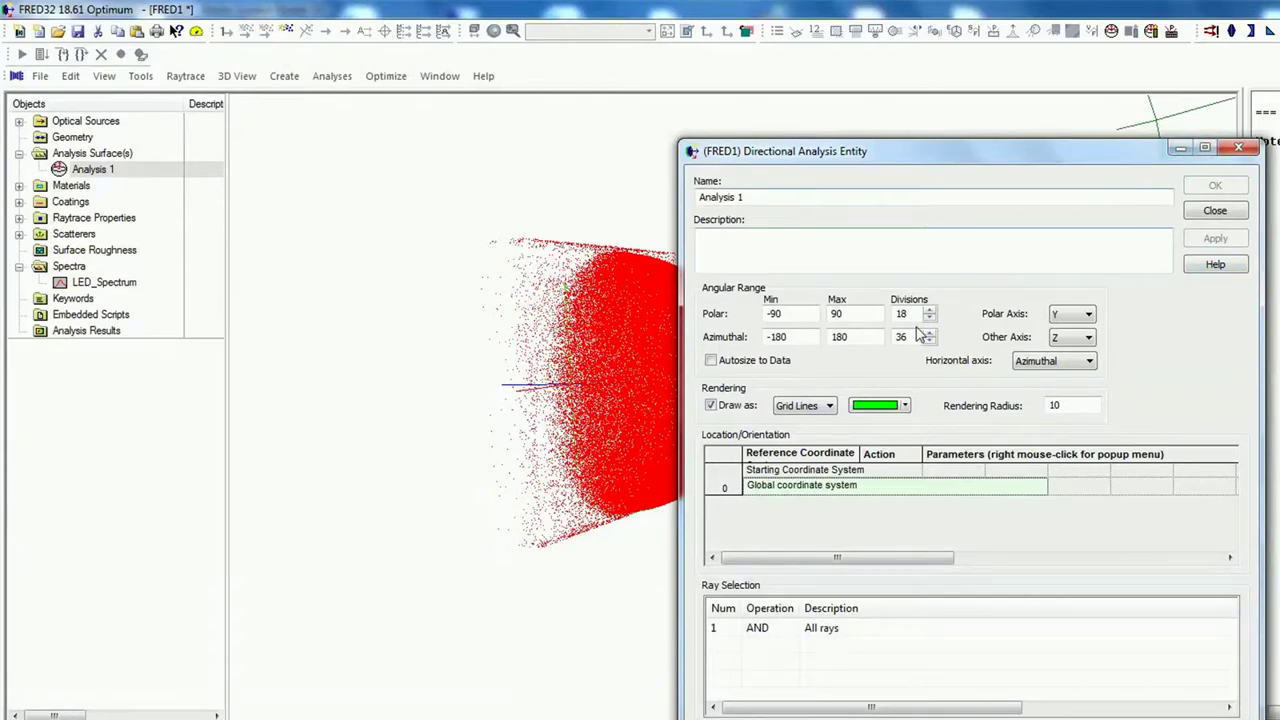
pyautogui.doubleClick(904, 315)
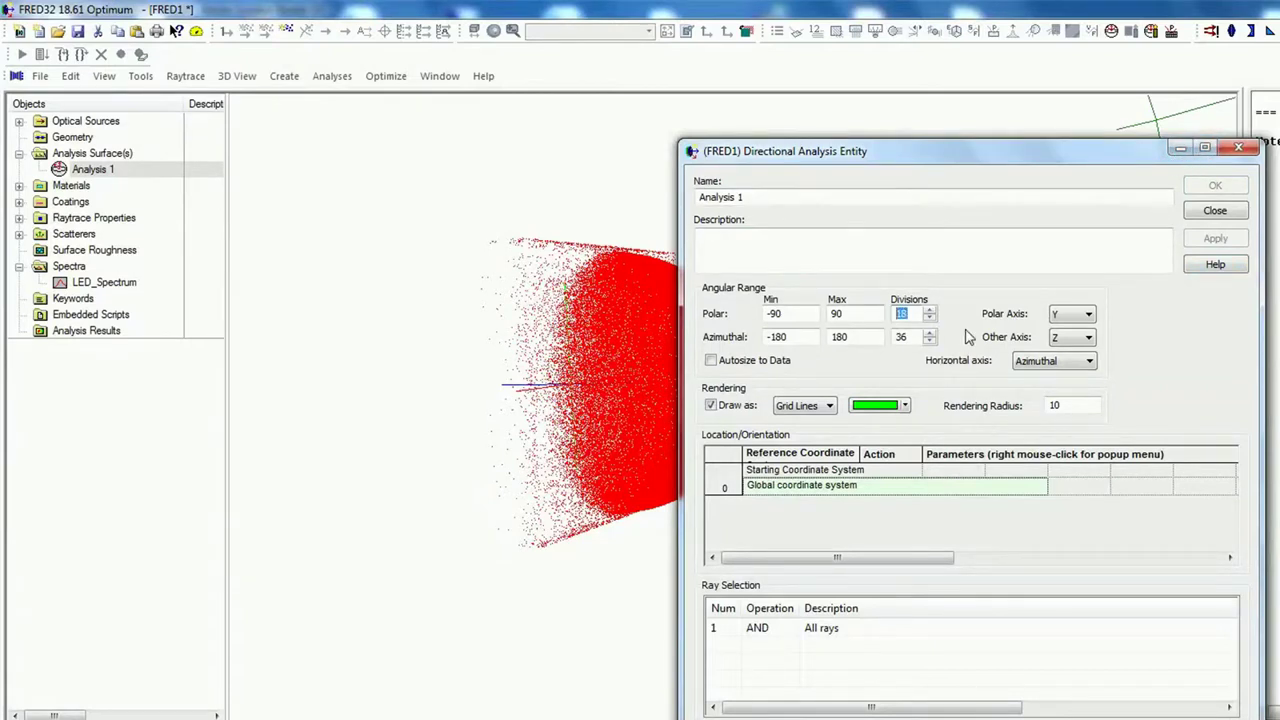
pyautogui.click(913, 317)
pyautogui.moveTo(913, 317); pyautogui.dragTo(880, 318)
pyautogui.write('50')
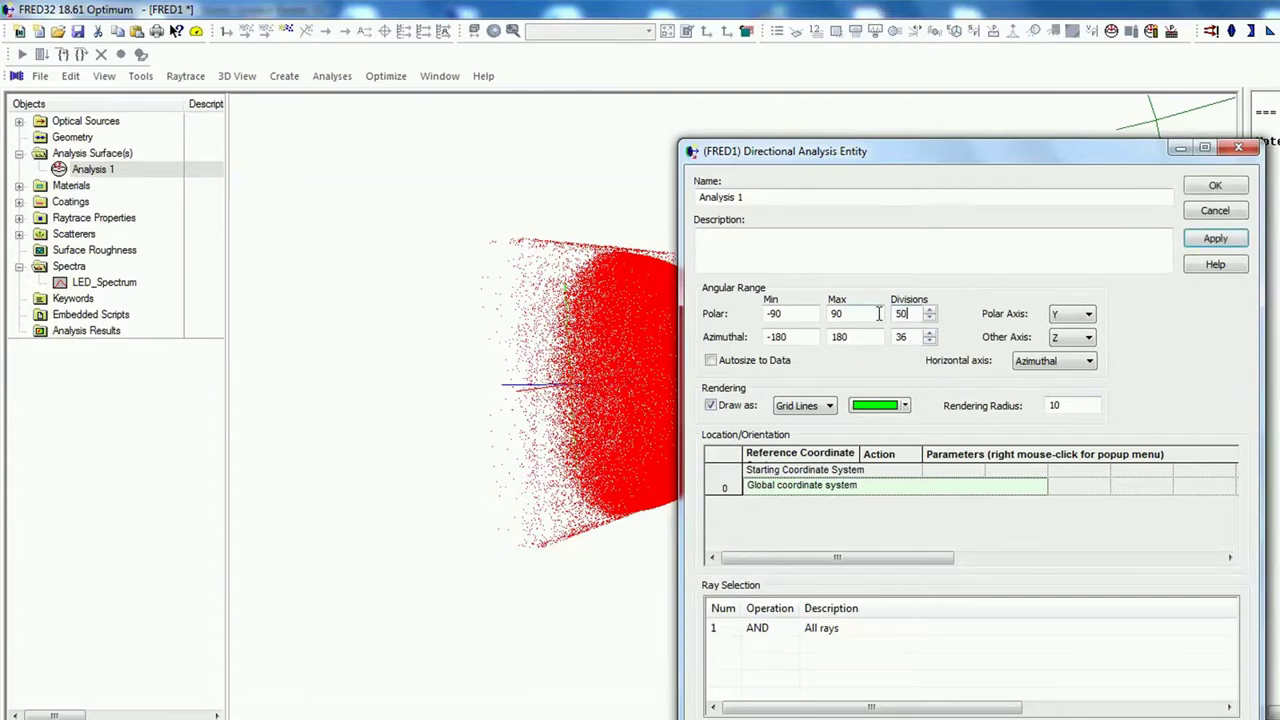
pyautogui.moveTo(913, 339); pyautogui.dragTo(863, 340)
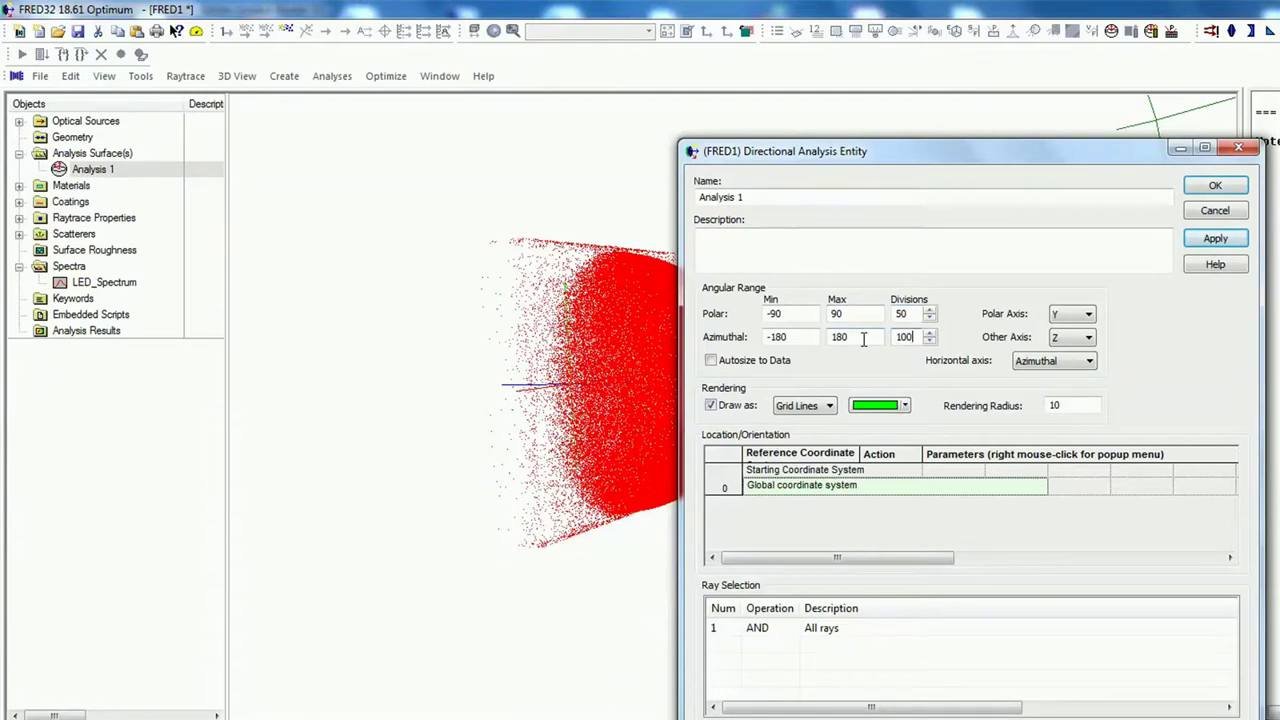
pyautogui.click(1210, 238)
pyautogui.click(1180, 148)
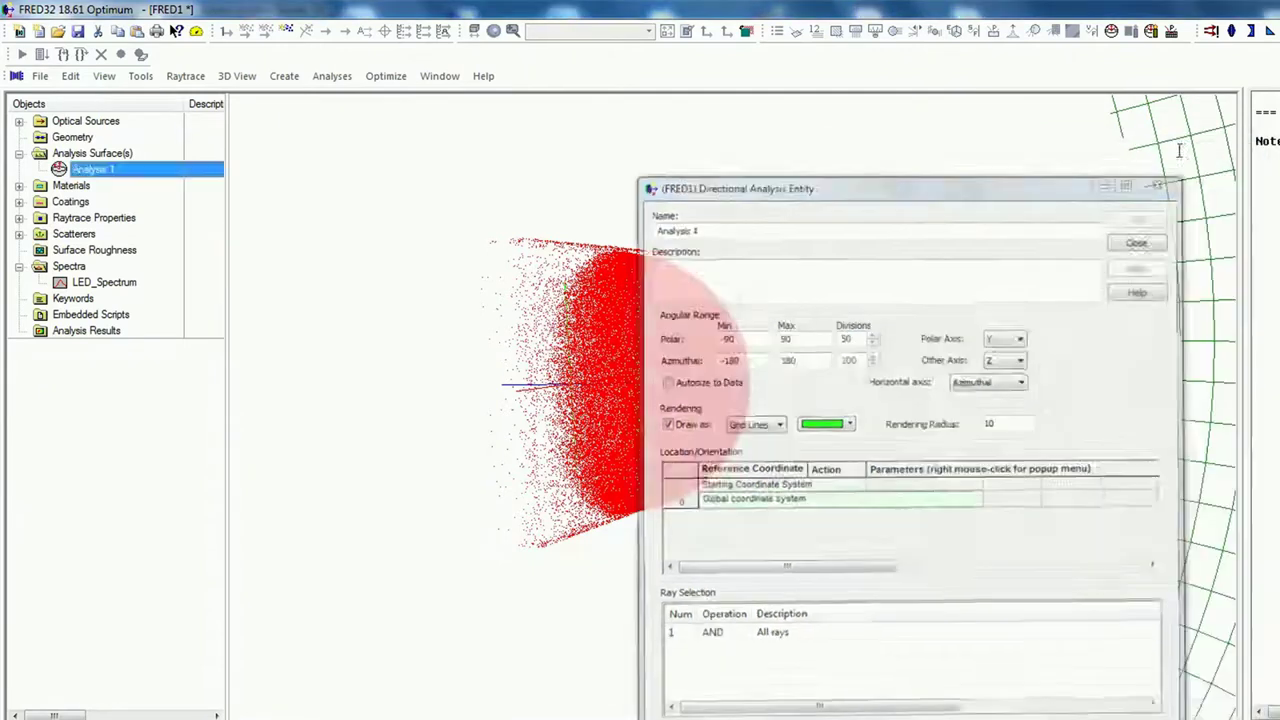
# - Zoom out to show the whole analysis sphere and raytrace the LED source
pyautogui.click(667, 30)
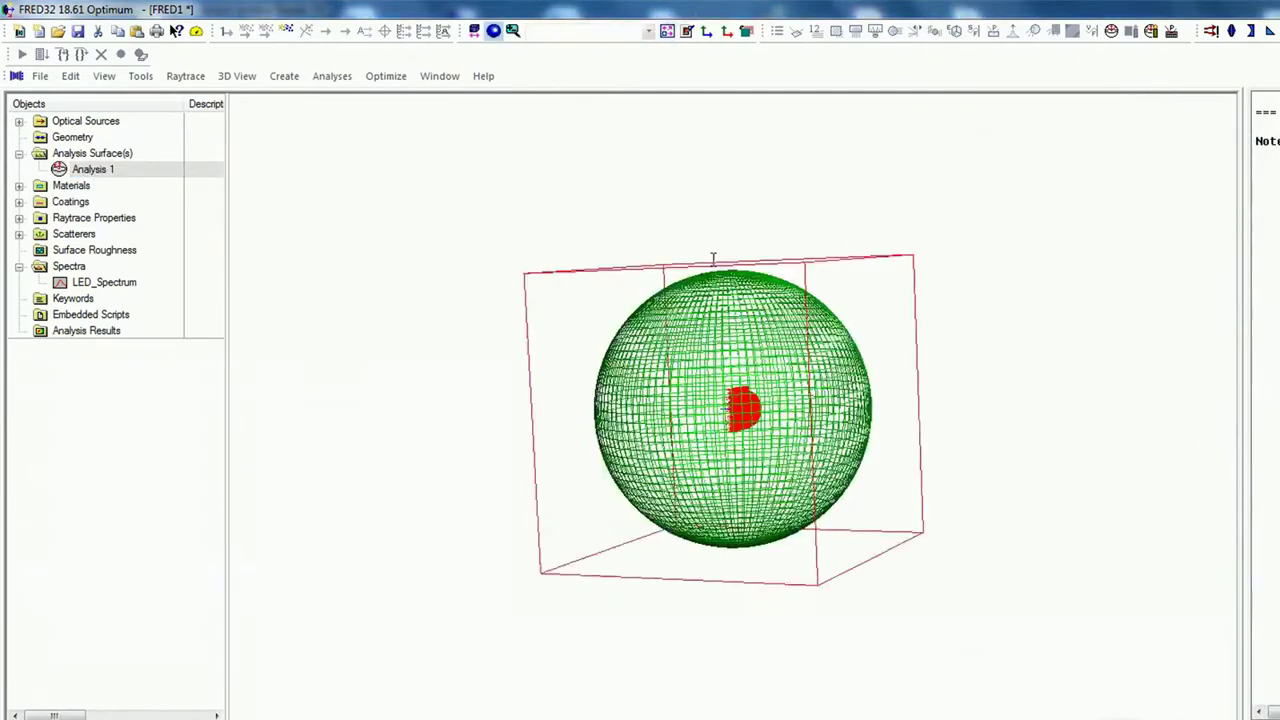
pyautogui.moveTo(712, 258); pyautogui.dragTo(870, 594)
pyautogui.moveTo(905, 508); pyautogui.dragTo(650, 310)
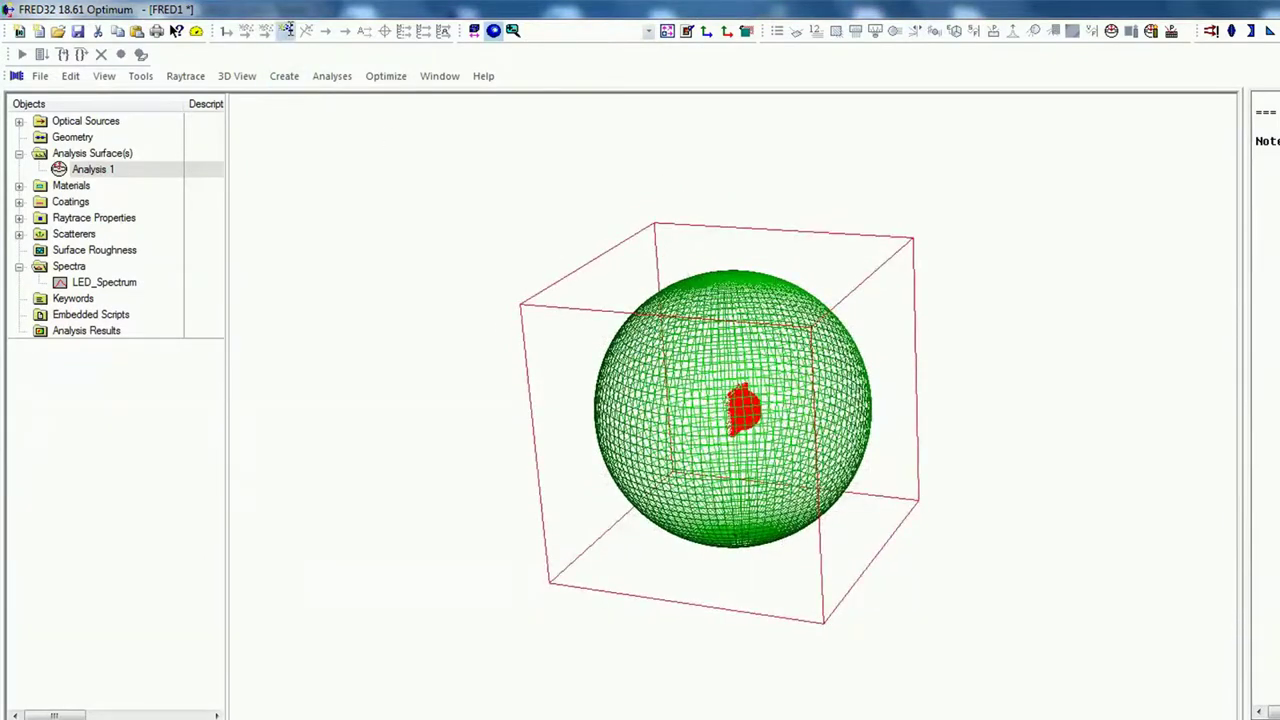
pyautogui.click(286, 30)
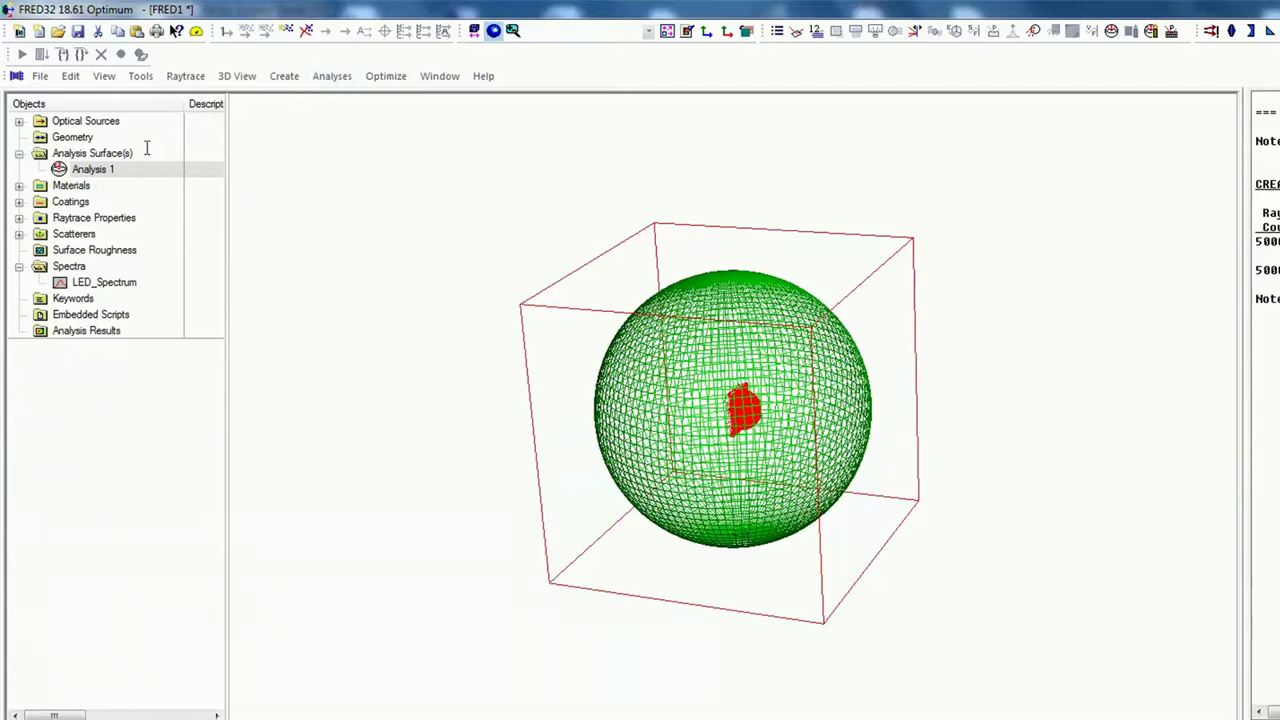
pyautogui.rightClick(90, 168)
# - Run the Intensity on Polar Grid analysis for Analysis 1
pyautogui.click(90, 168)
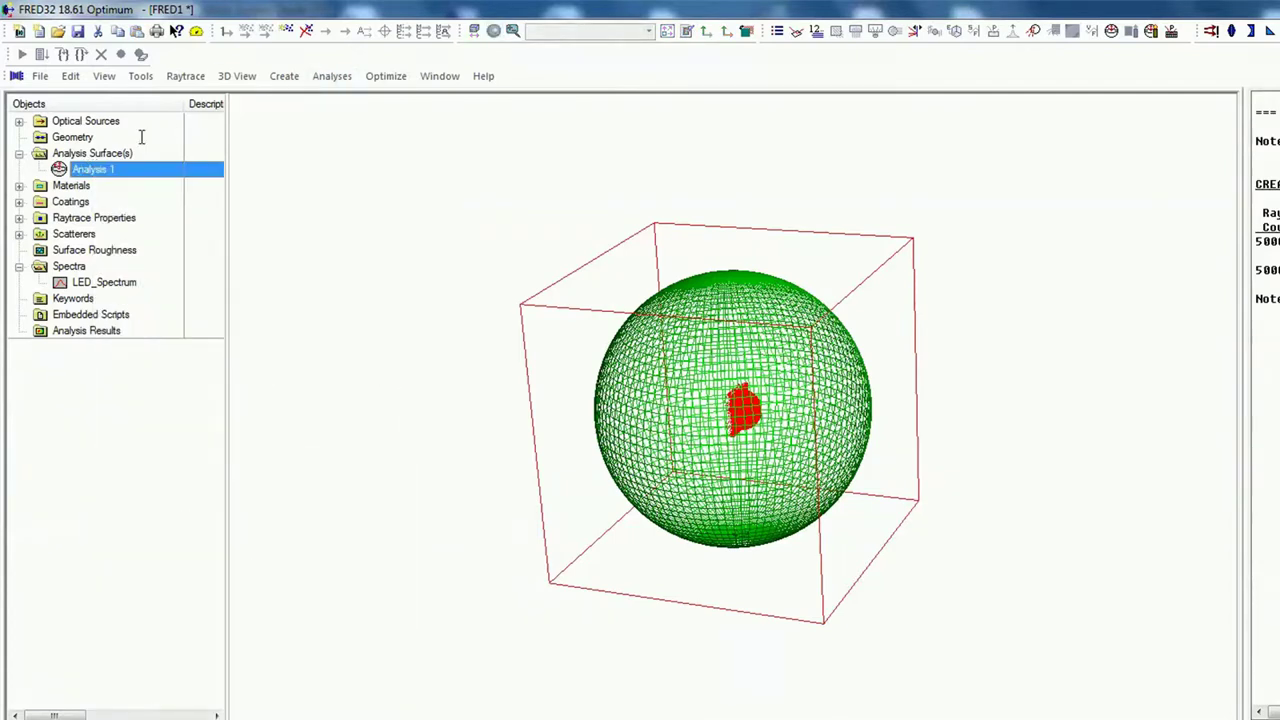
pyautogui.click(331, 76)
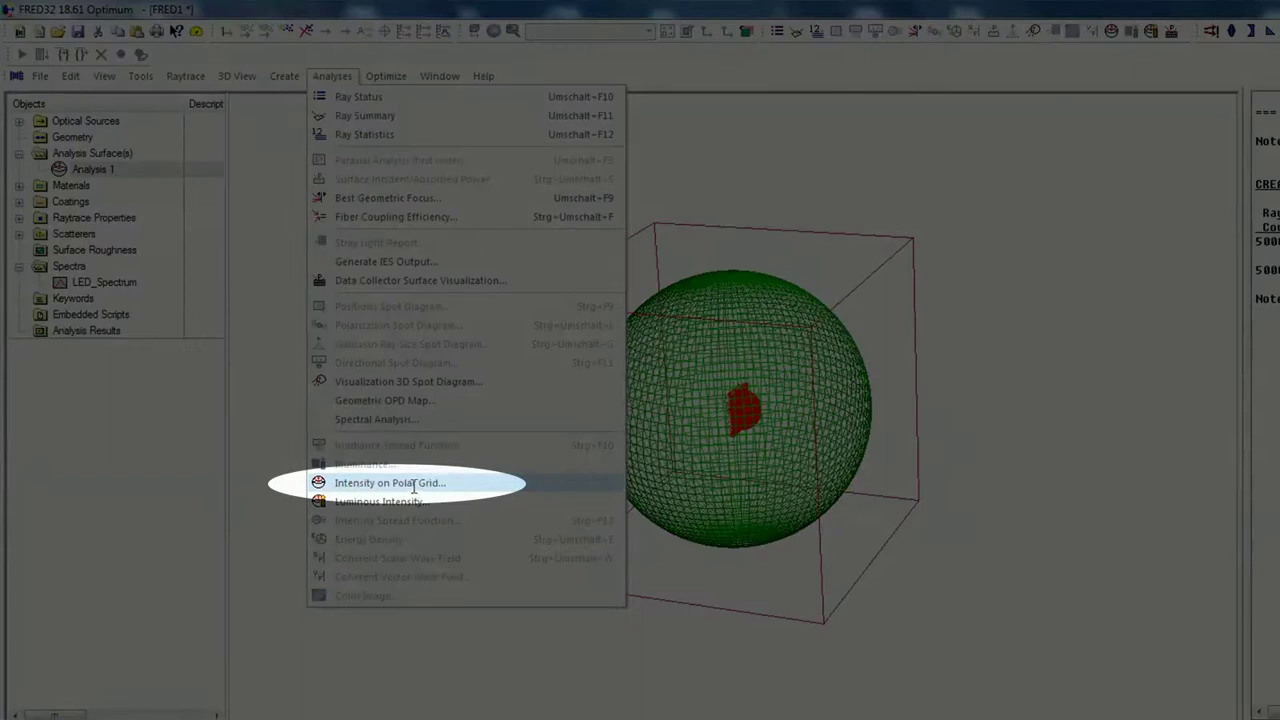
pyautogui.click(414, 484)
pyautogui.click(591, 356)
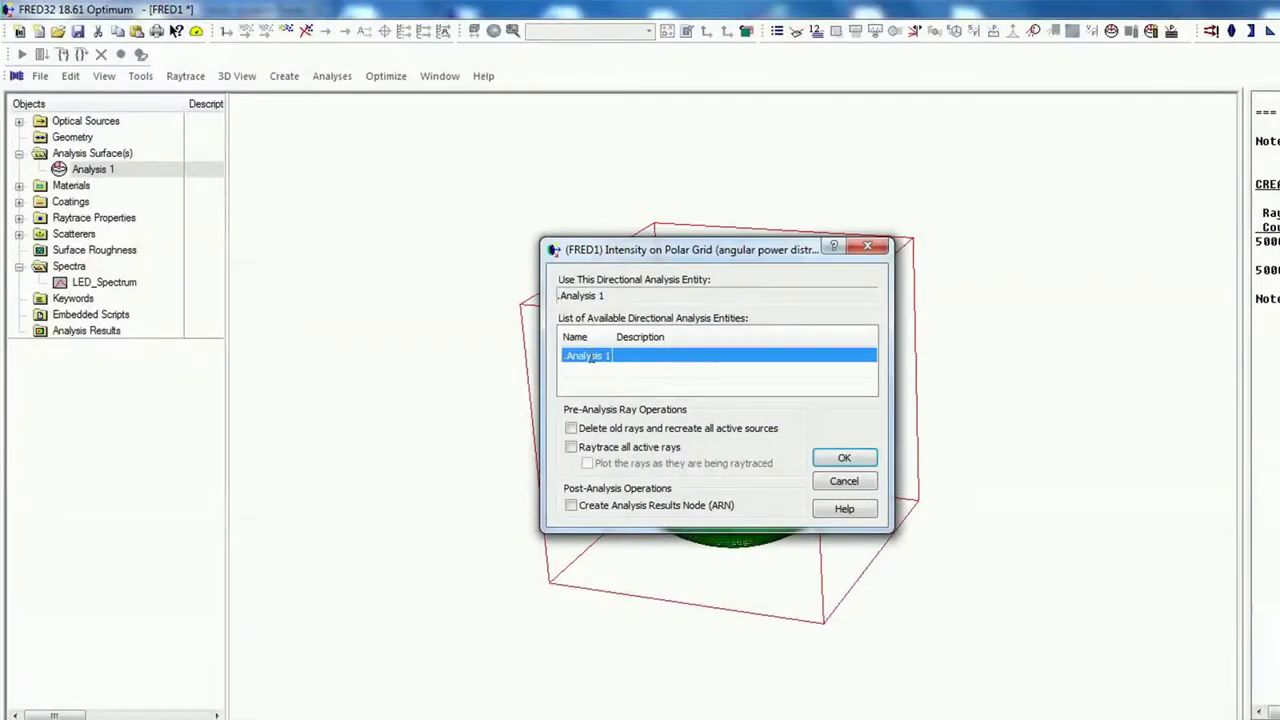
pyautogui.click(846, 459)
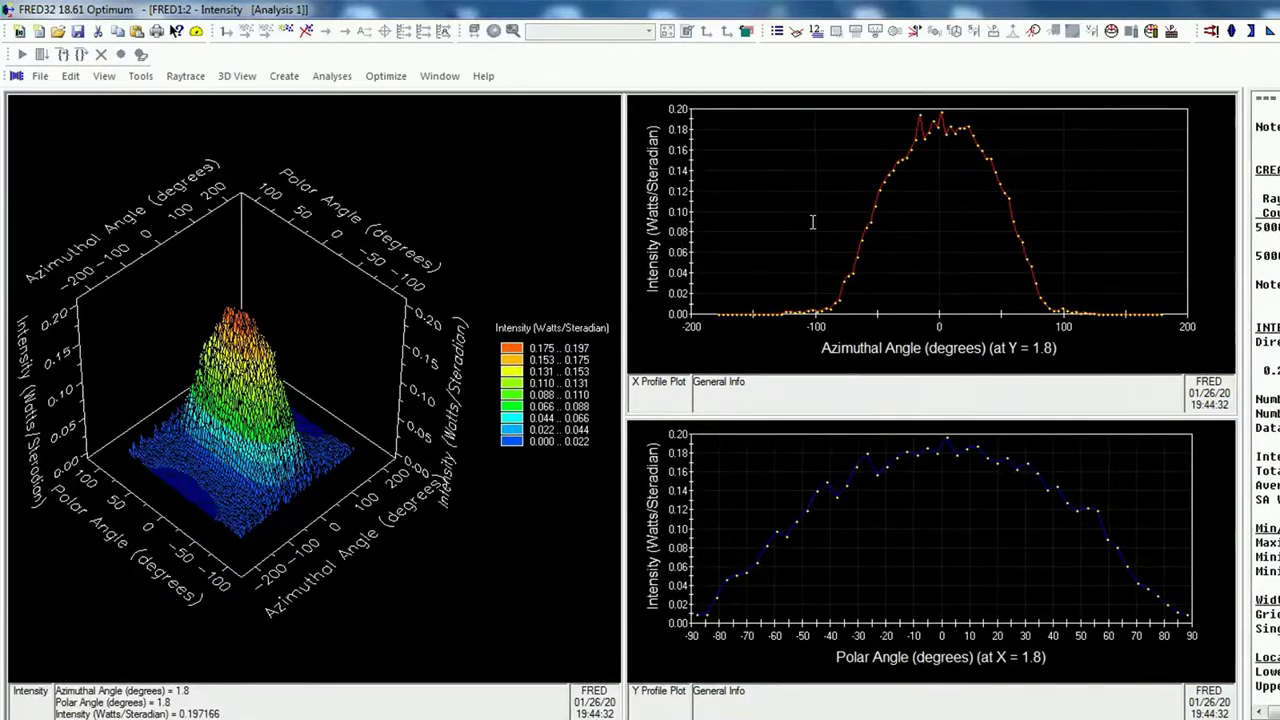
# - Change the azimuthal profile chart's type to Polar in its advanced chart properties
pyautogui.rightClick(783, 234)
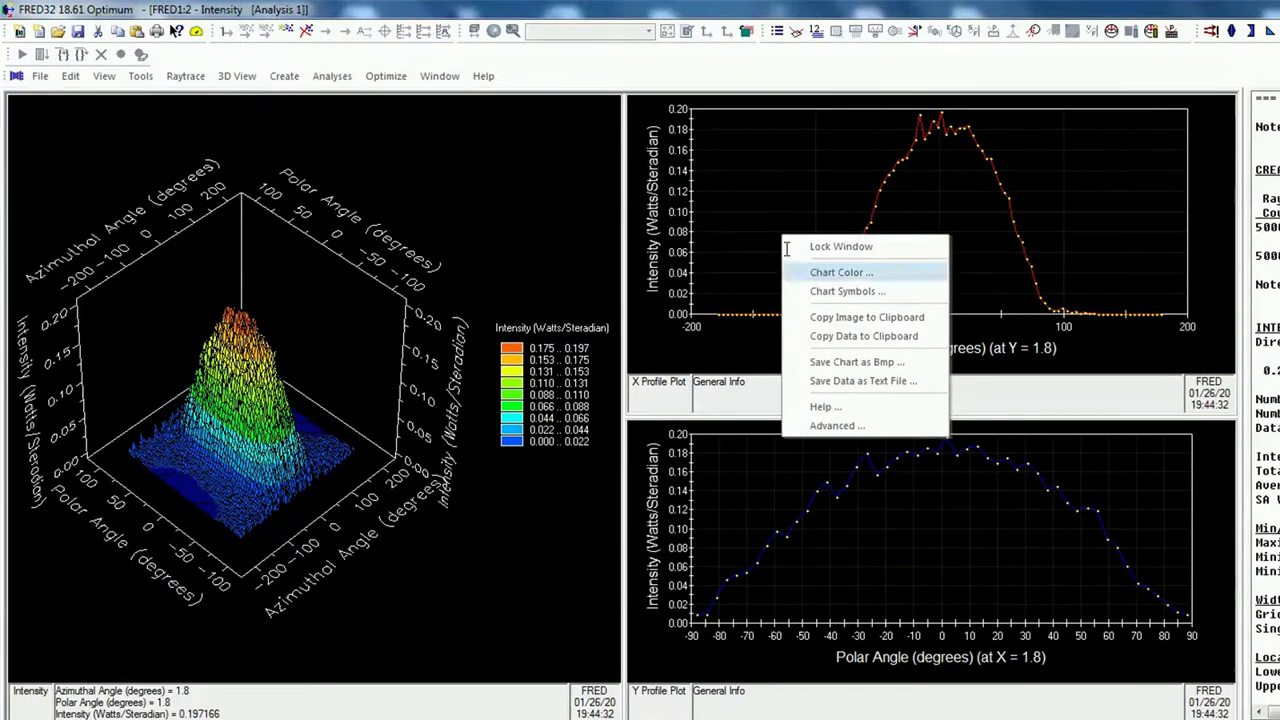
pyautogui.click(846, 427)
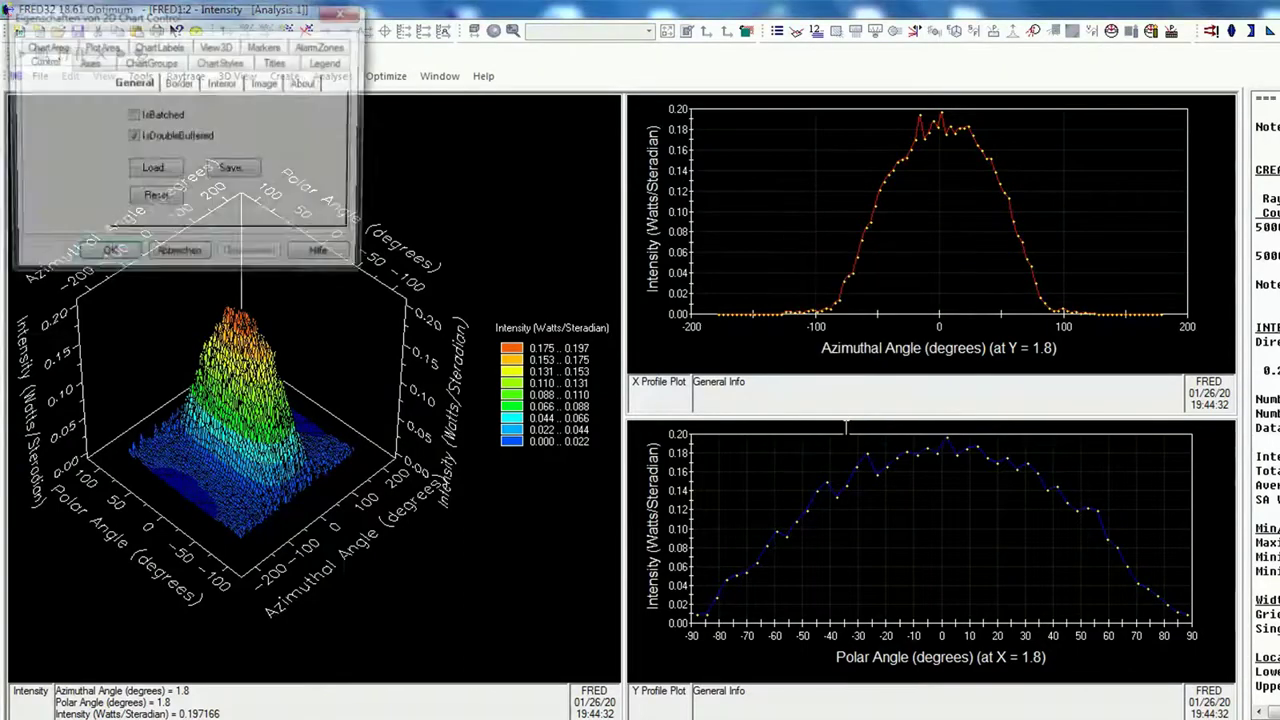
pyautogui.moveTo(246, 18); pyautogui.dragTo(397, 133)
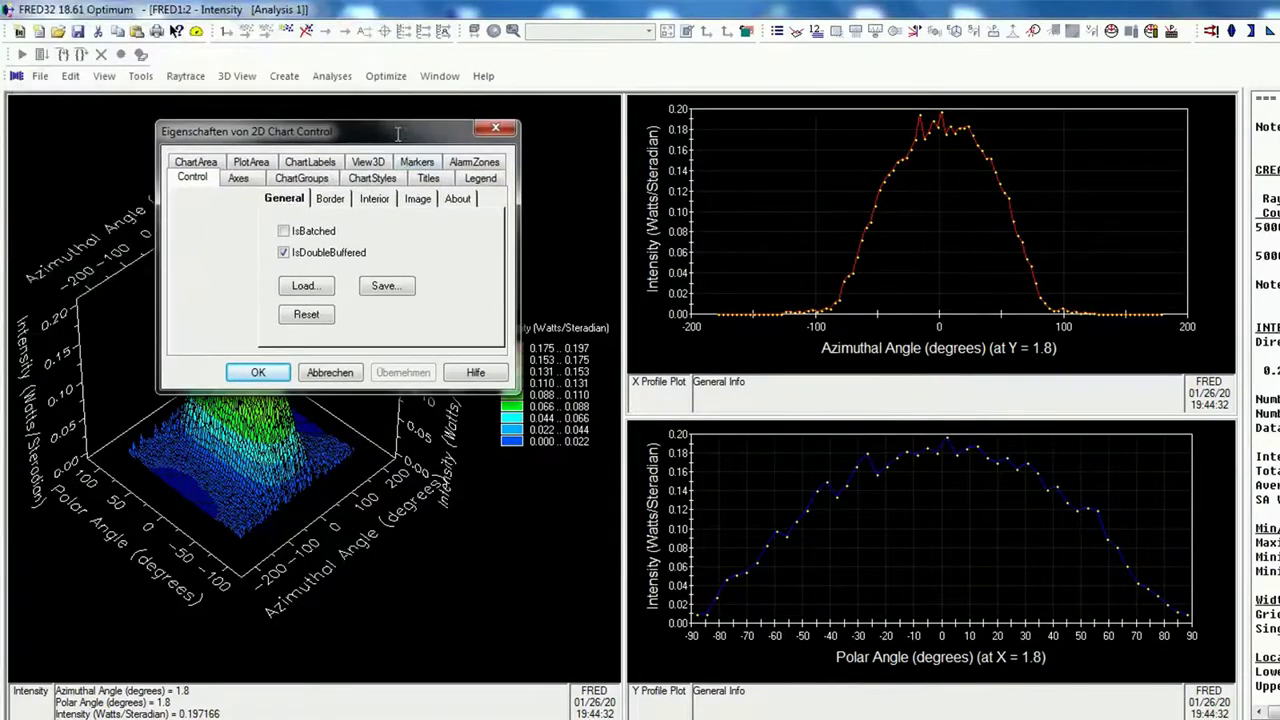
pyautogui.click(295, 179)
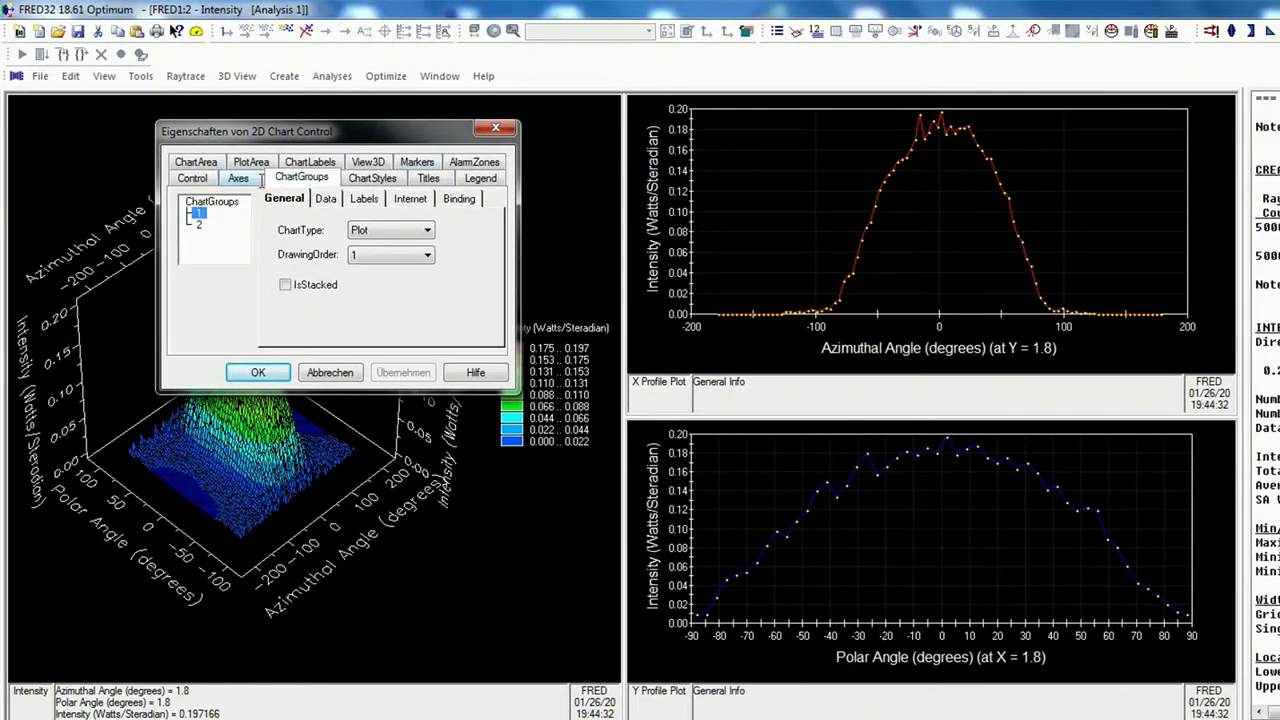
pyautogui.click(385, 230)
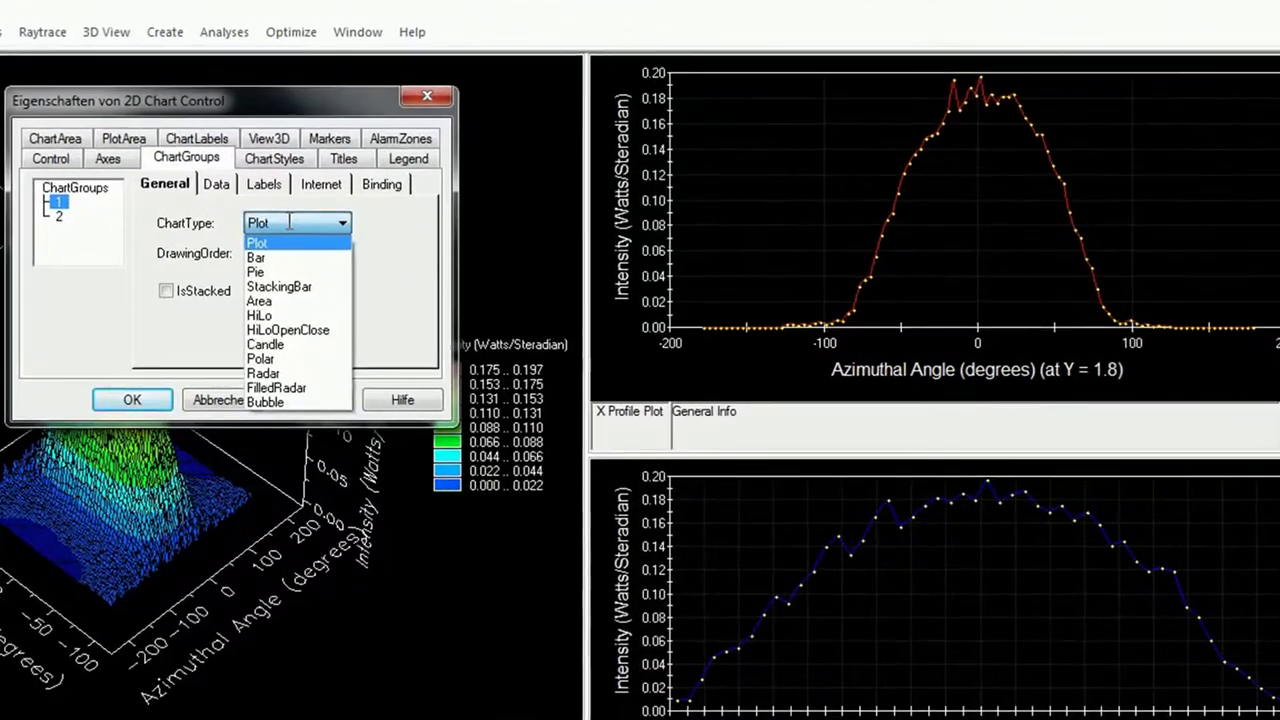
pyautogui.click(289, 222)
pyautogui.click(284, 223)
pyautogui.click(290, 357)
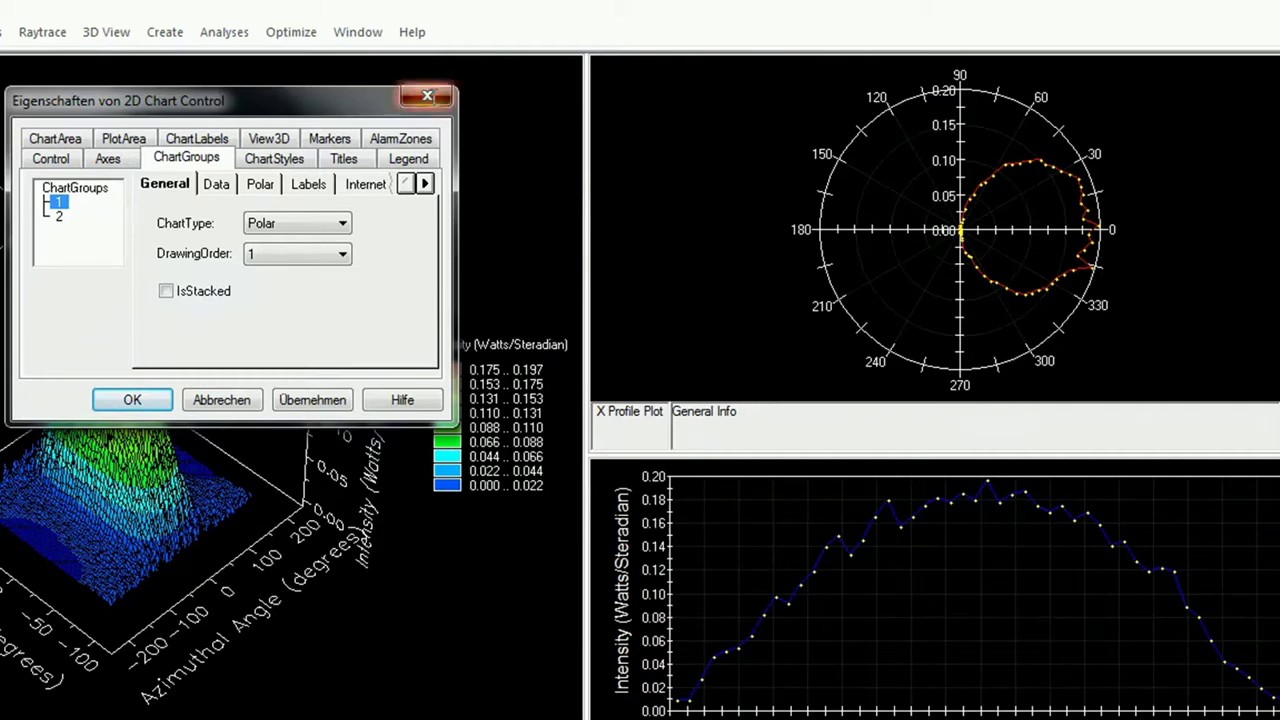
pyautogui.click(427, 96)
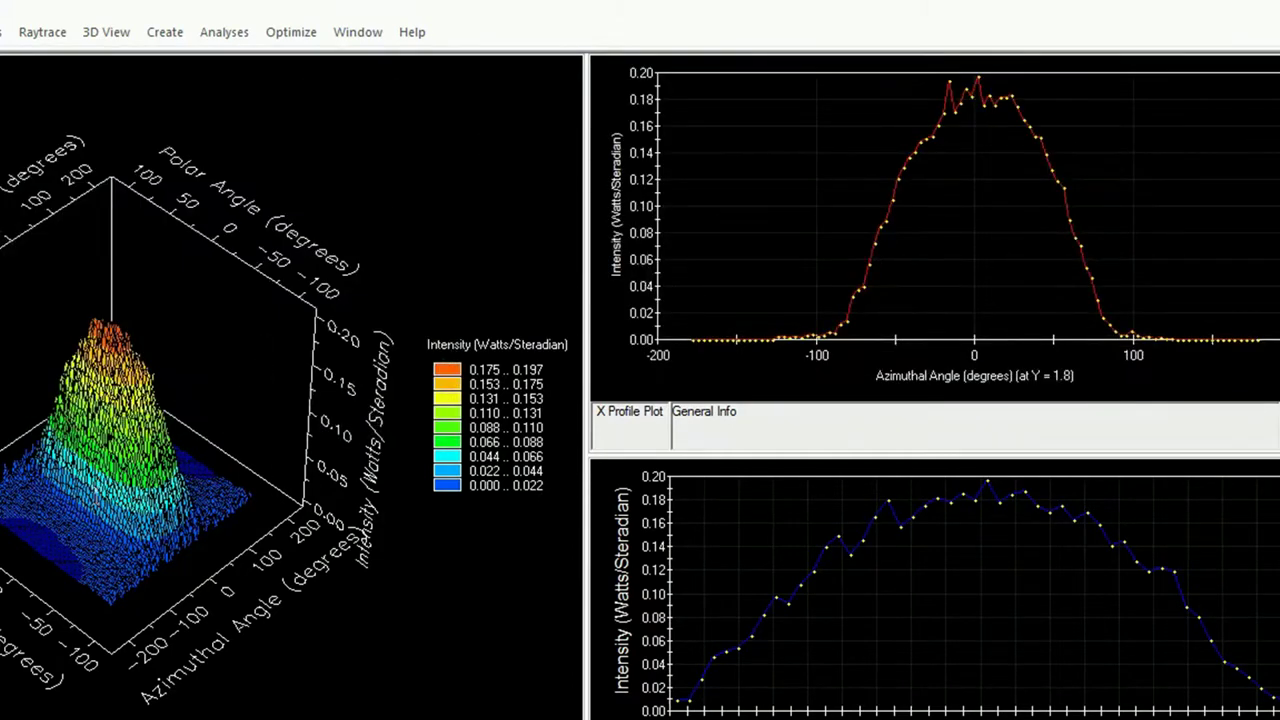
# - Flatten the intensity plot and show it smoothed on the Analysis 1 sphere in a maximized 3D view
pyautogui.rightClick(76, 226)
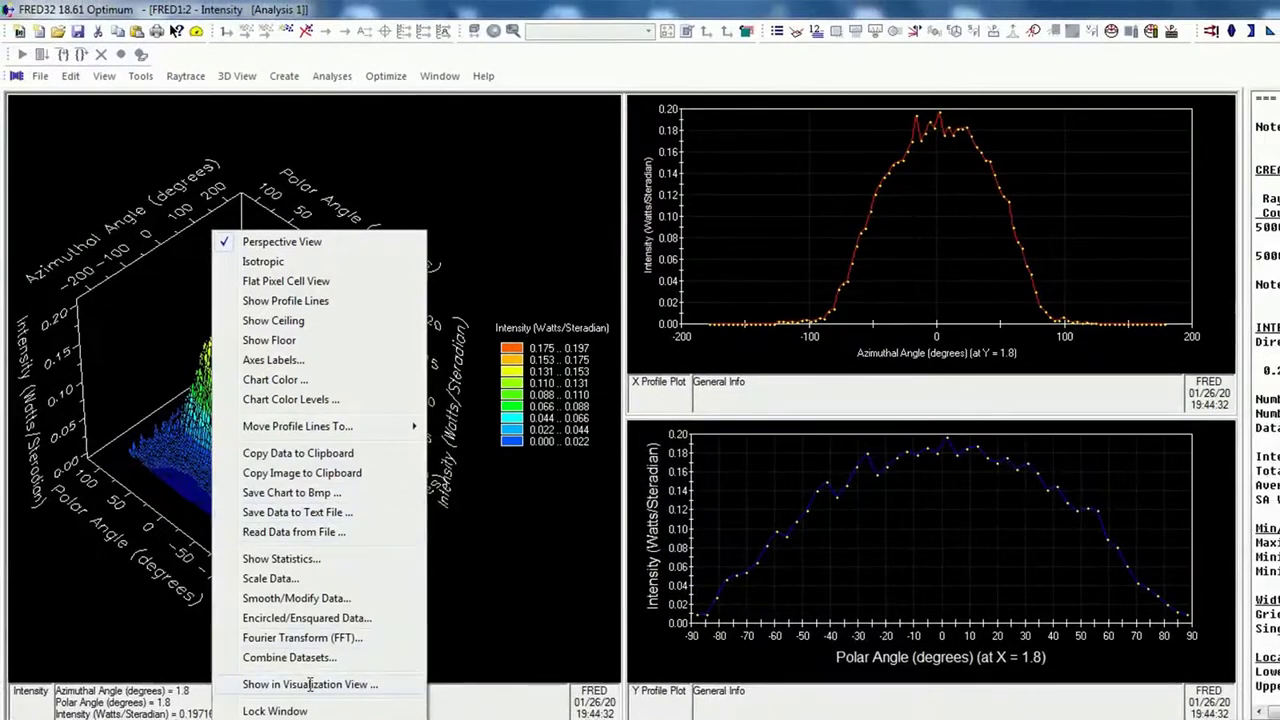
pyautogui.click(330, 242)
pyautogui.rightClick(304, 431)
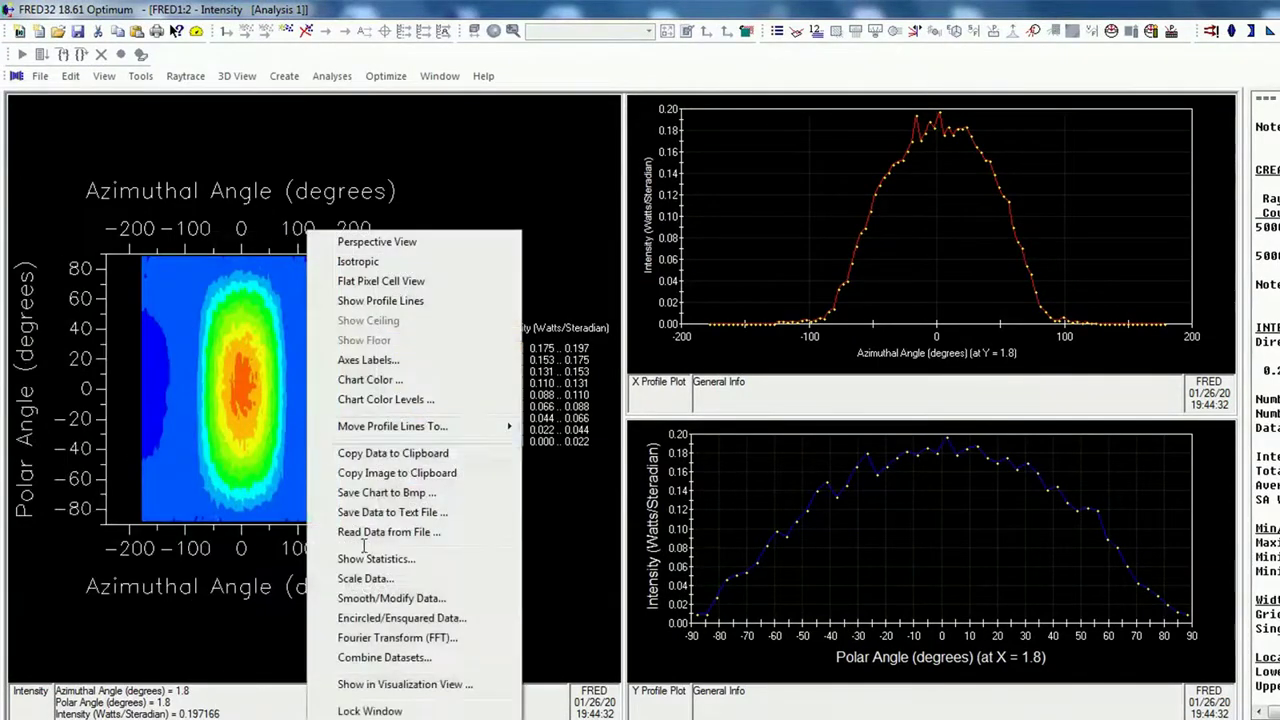
pyautogui.click(408, 685)
pyautogui.click(605, 334)
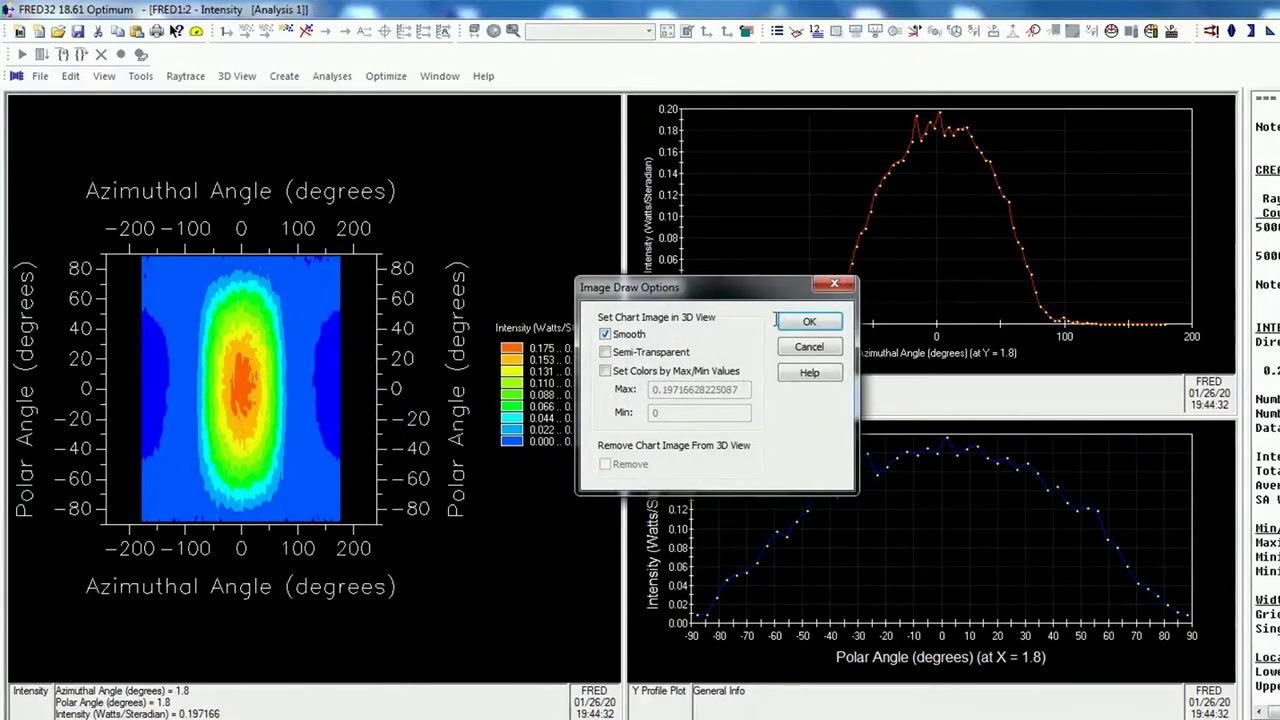
pyautogui.click(790, 321)
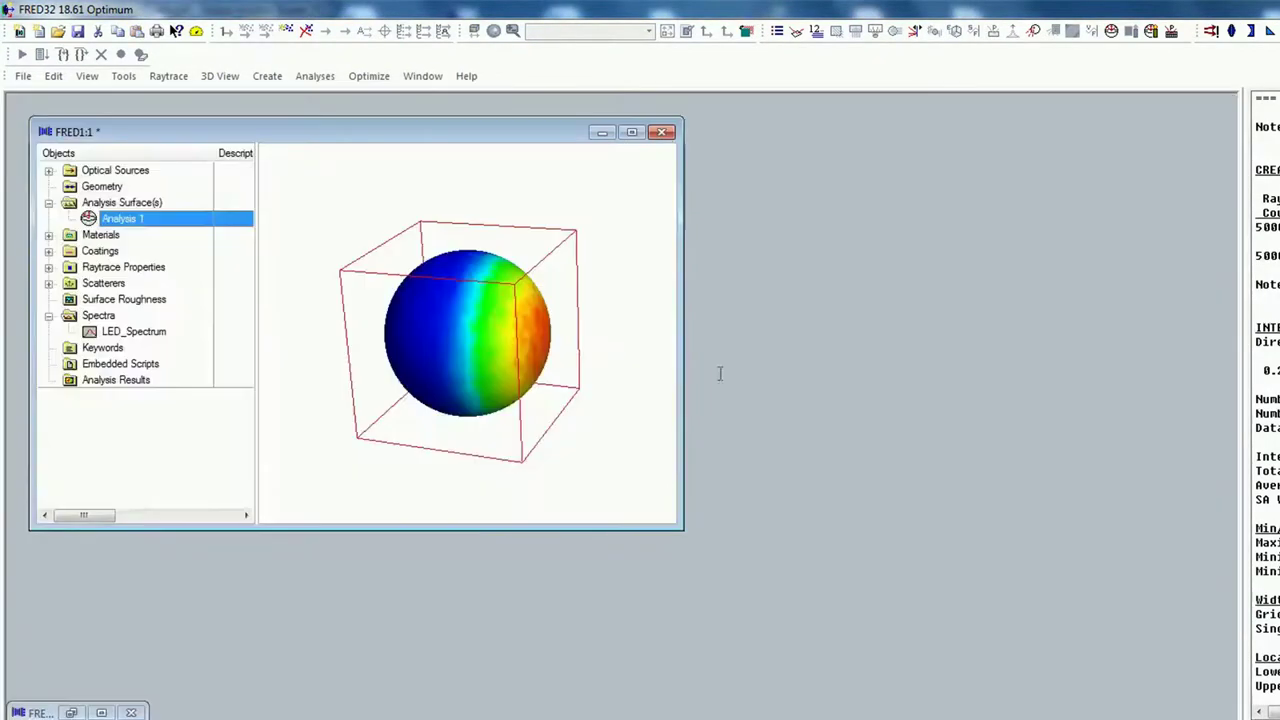
pyautogui.click(631, 132)
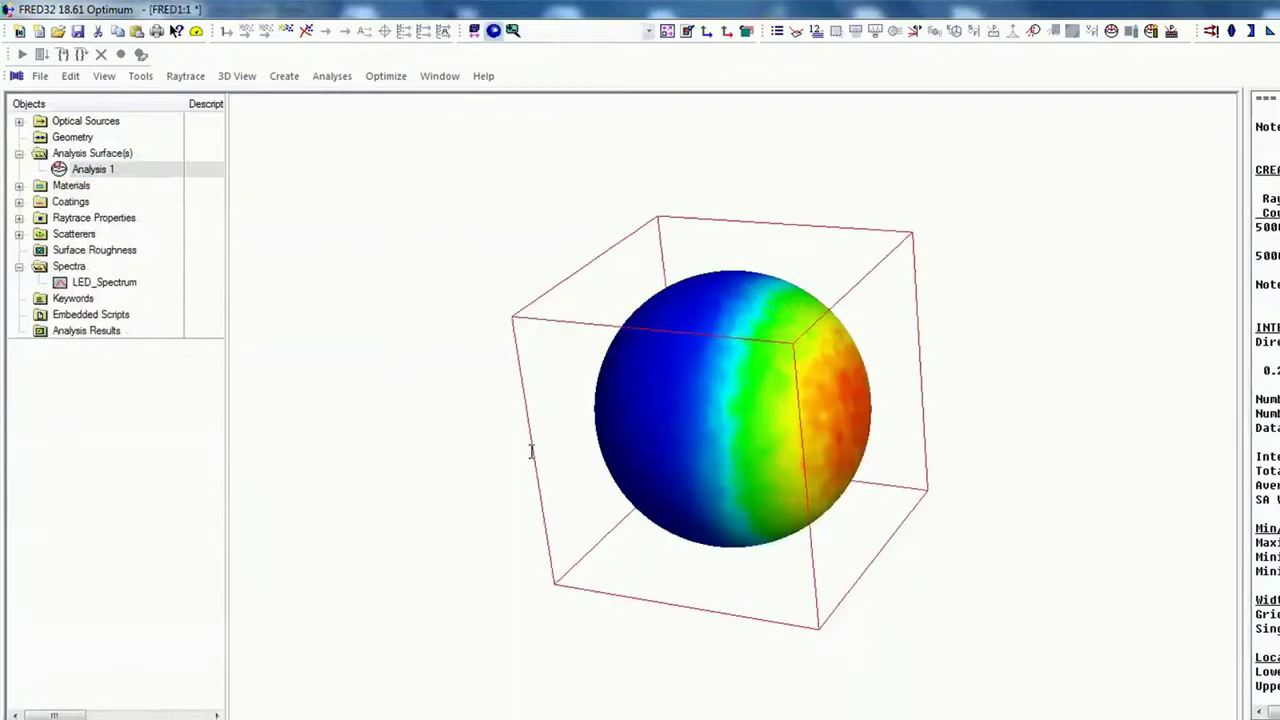
pyautogui.moveTo(531, 452); pyautogui.dragTo(586, 451)
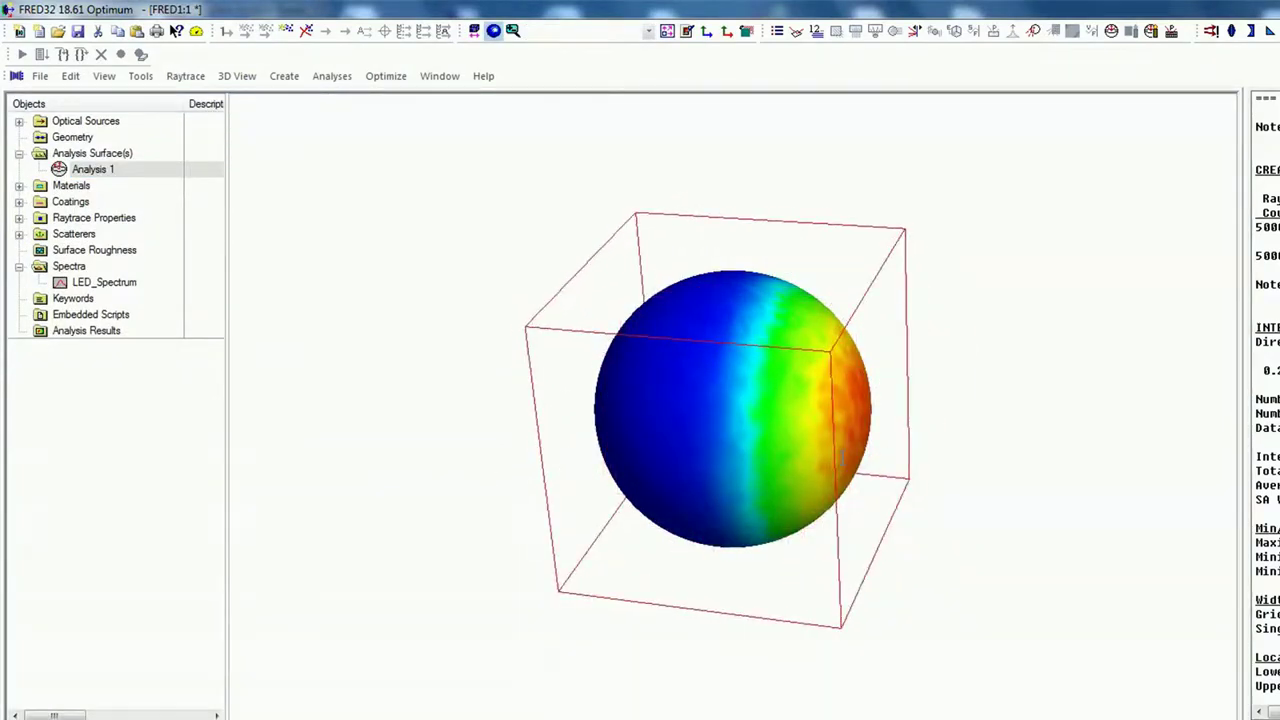